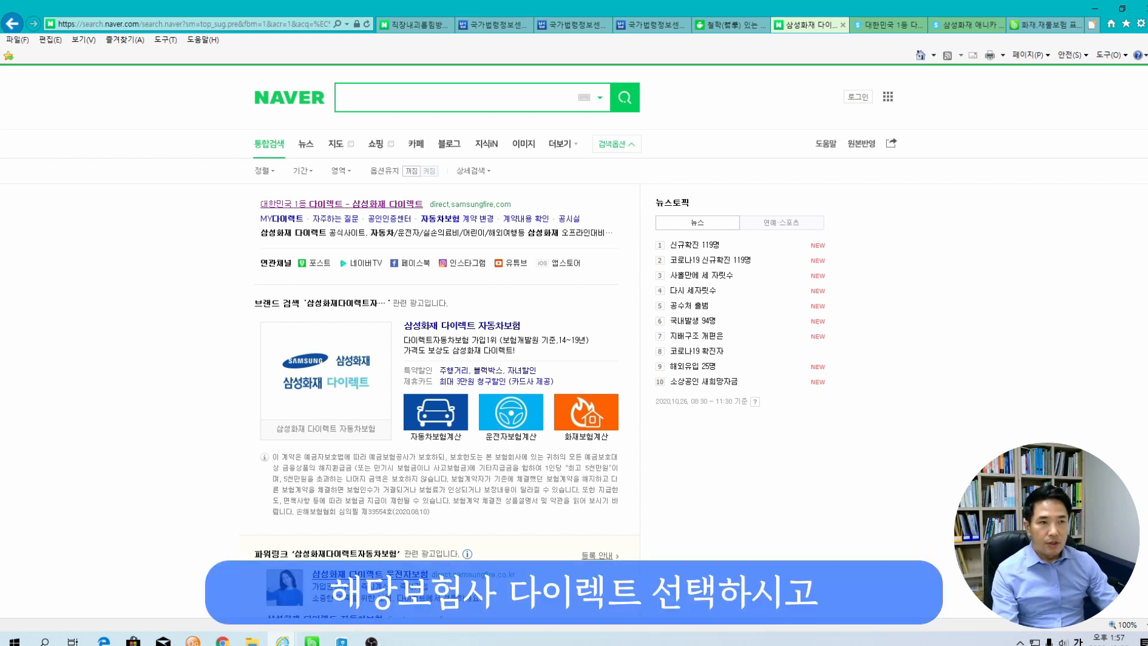
Step: On the Samsung Fire Direct (삼성화재 다이렉트) car insurance site, agree to the personal information use and start the premium calculation
click(887, 25)
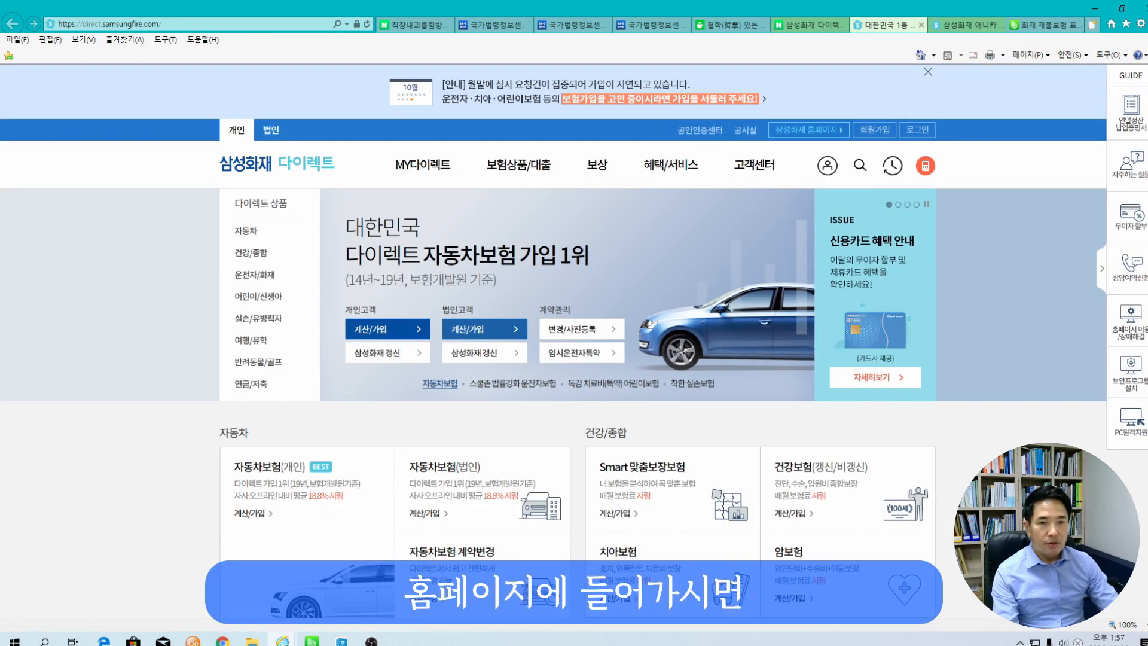
mouse_move(246, 230)
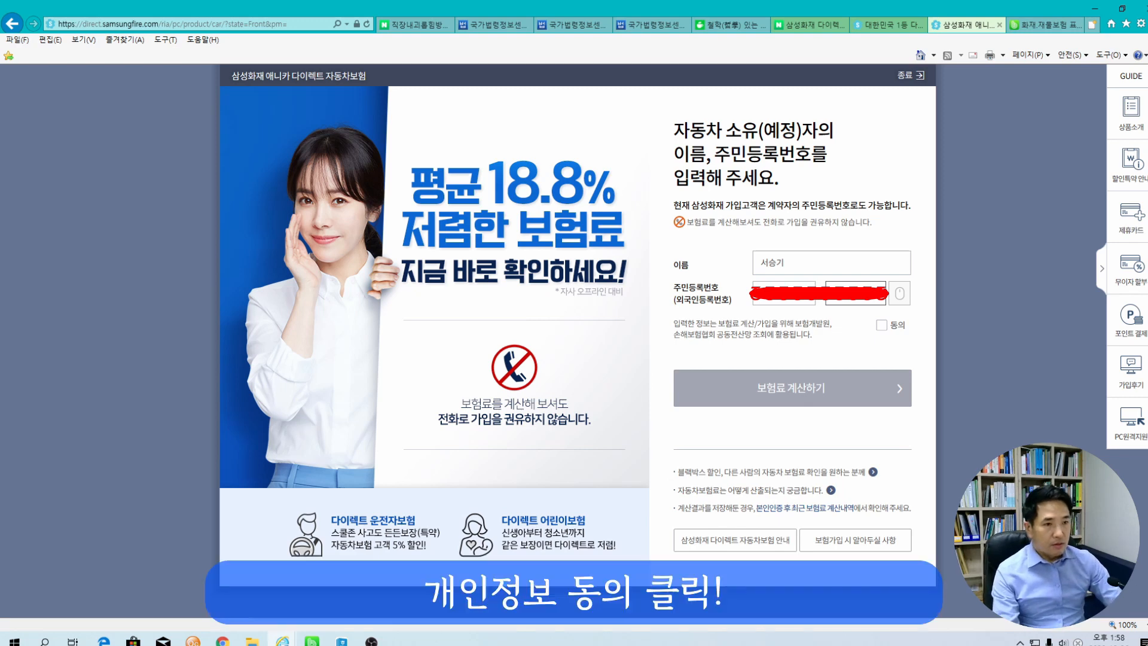
click(881, 324)
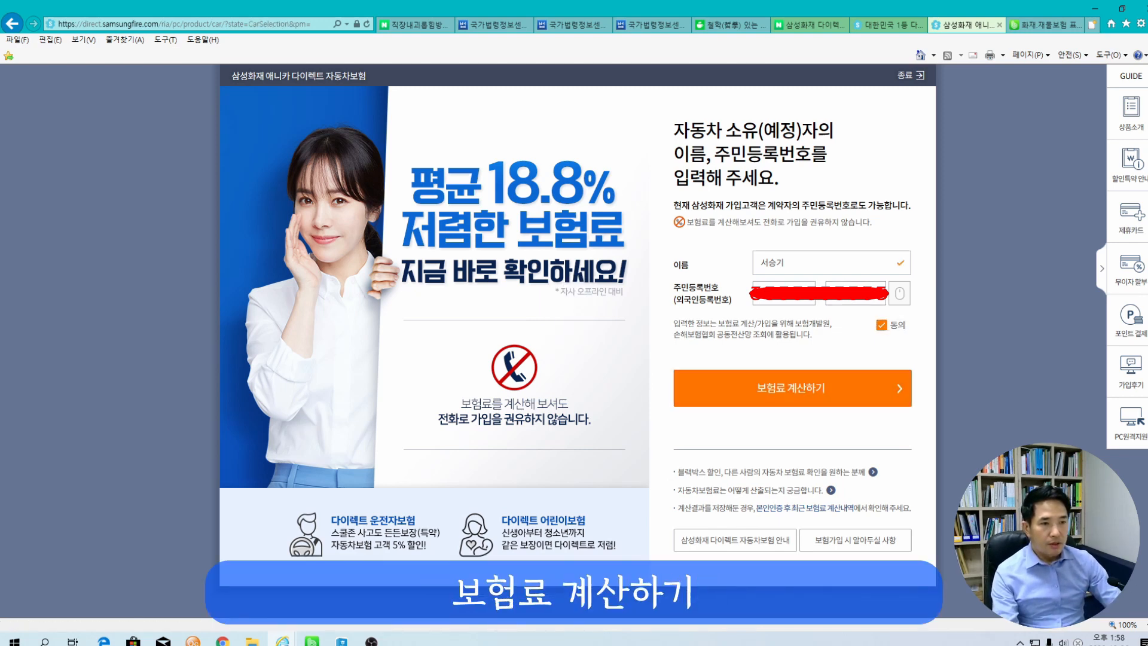
click(792, 387)
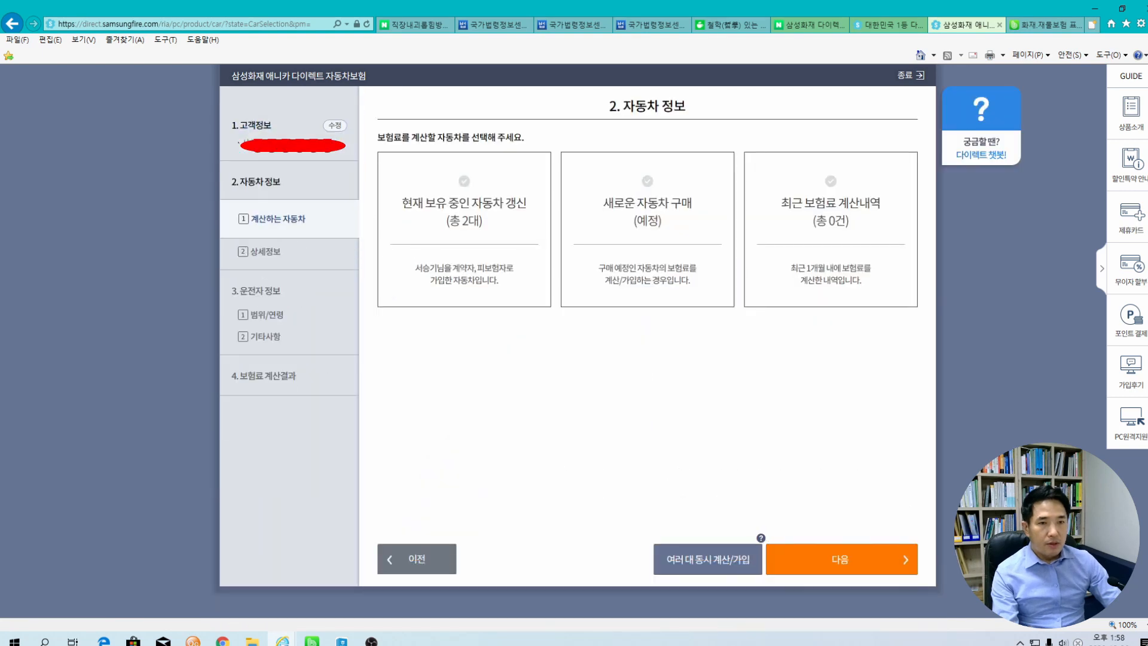
Step: Choose a new car purchase (새로운 자동차 구매) with the planned-purchase option 자동차를 구입할 예정입니다, and continue to the car details
click(647, 230)
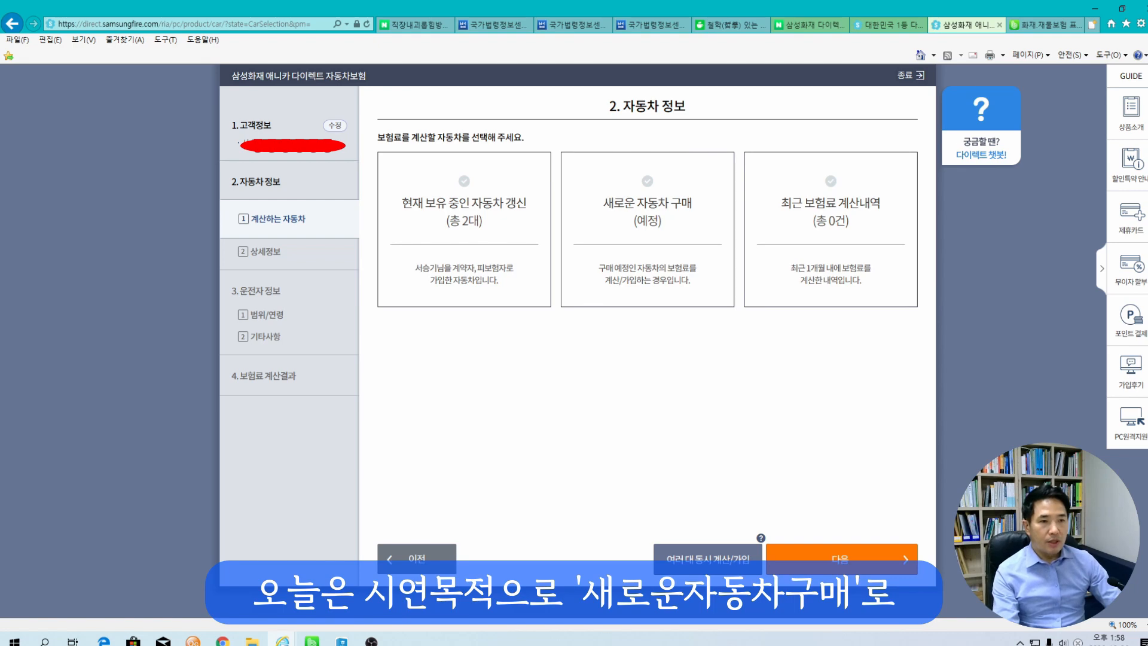
click(647, 229)
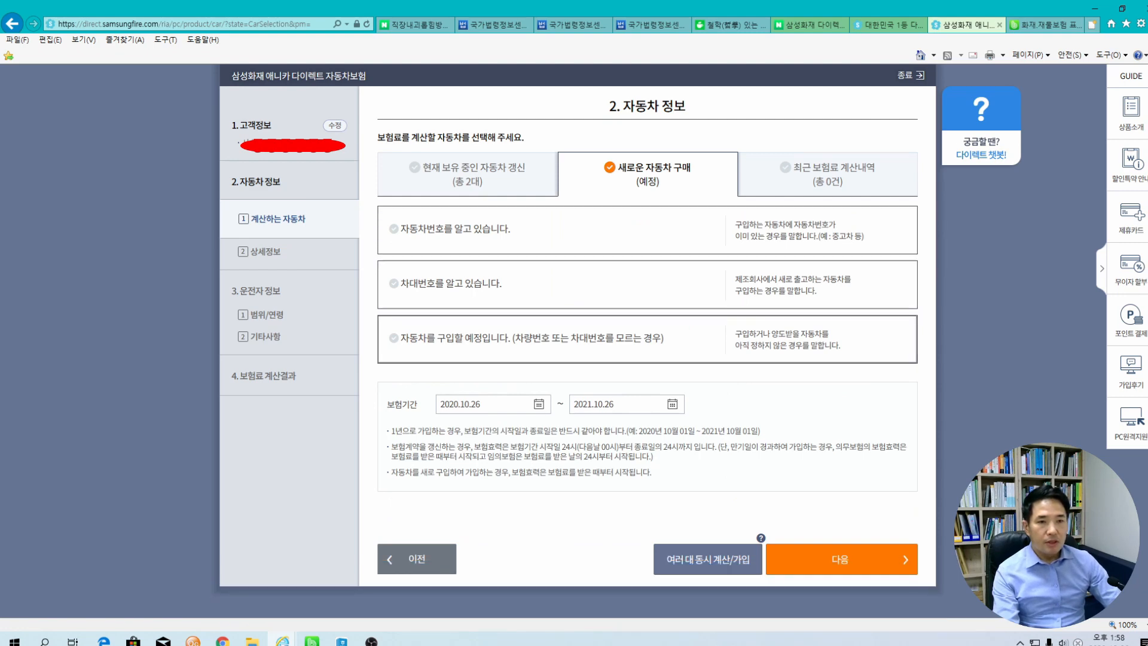
click(531, 338)
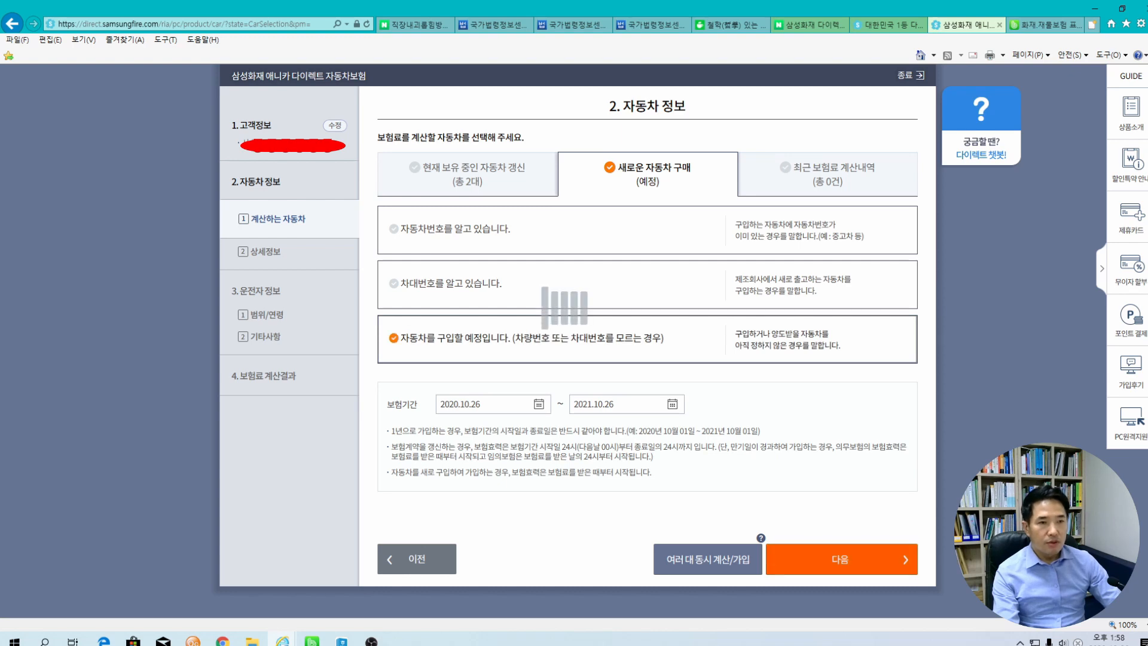
click(839, 559)
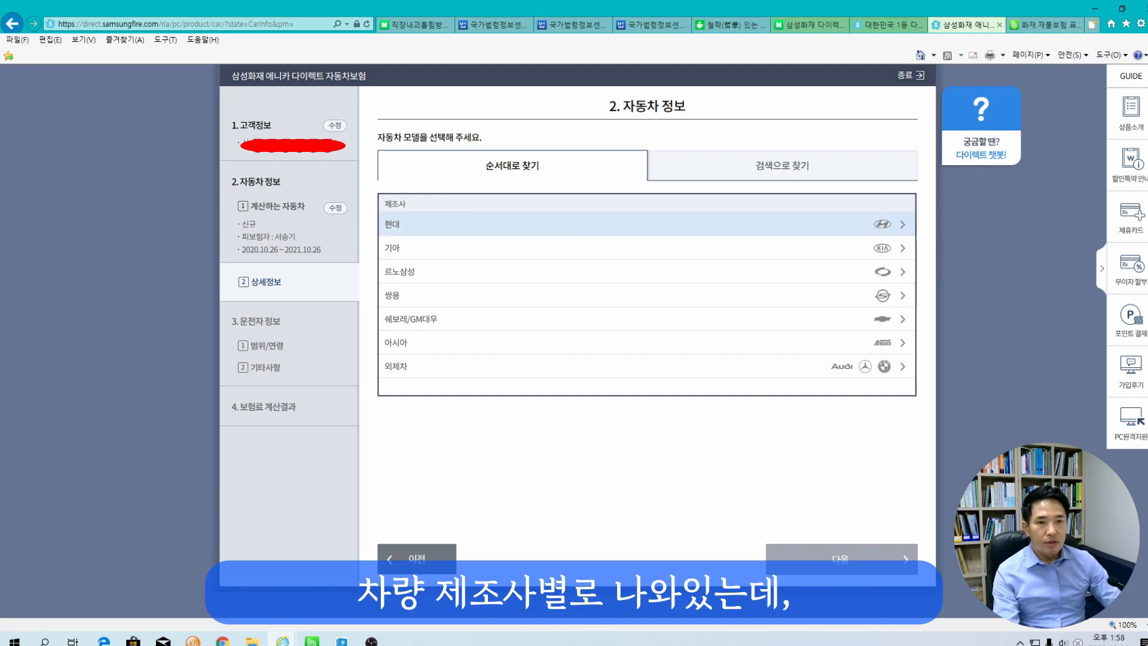
Step: Select 현대 as the manufacturer and 제네시스 (승용) as the car model
click(538, 224)
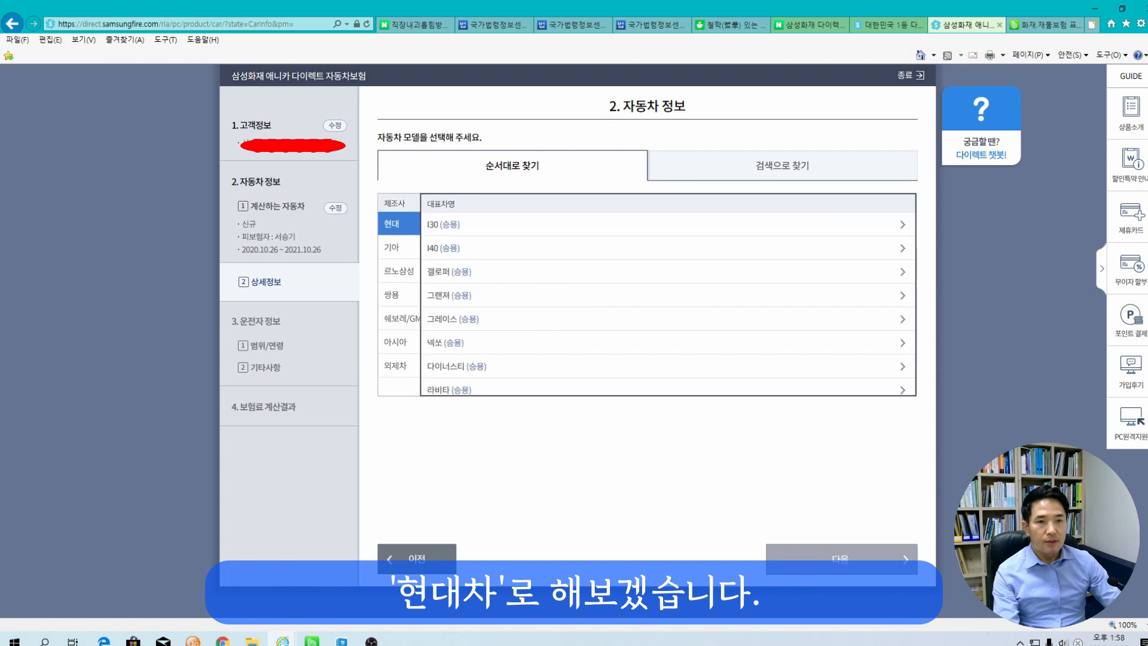
scroll(538, 350, down, 4)
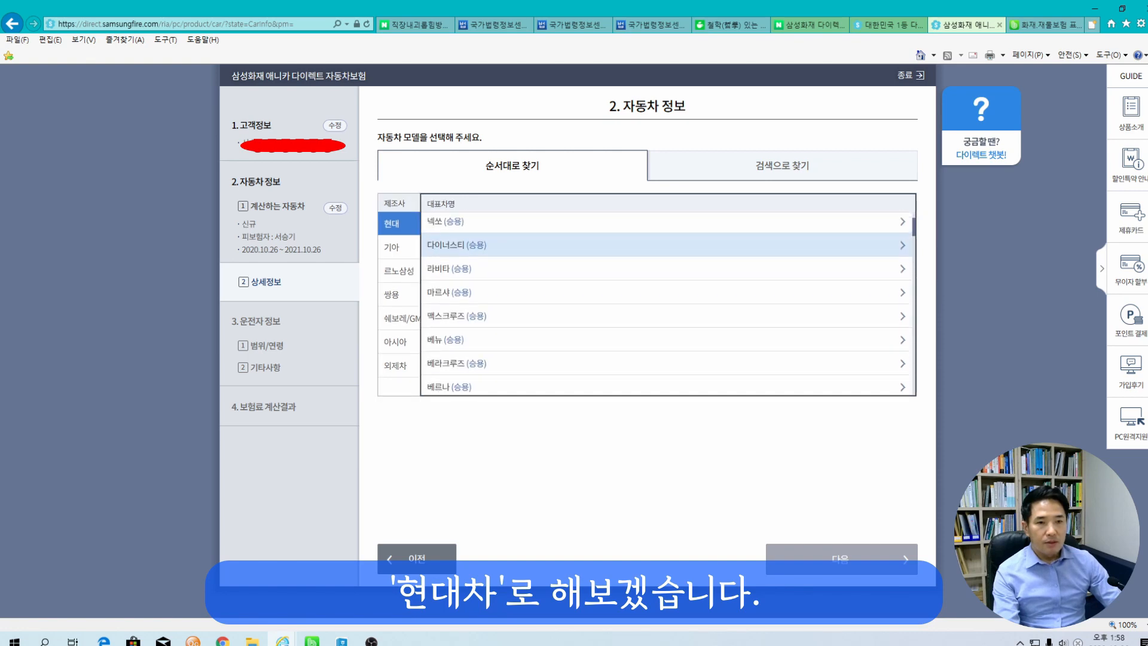
scroll(666, 295, down, 5)
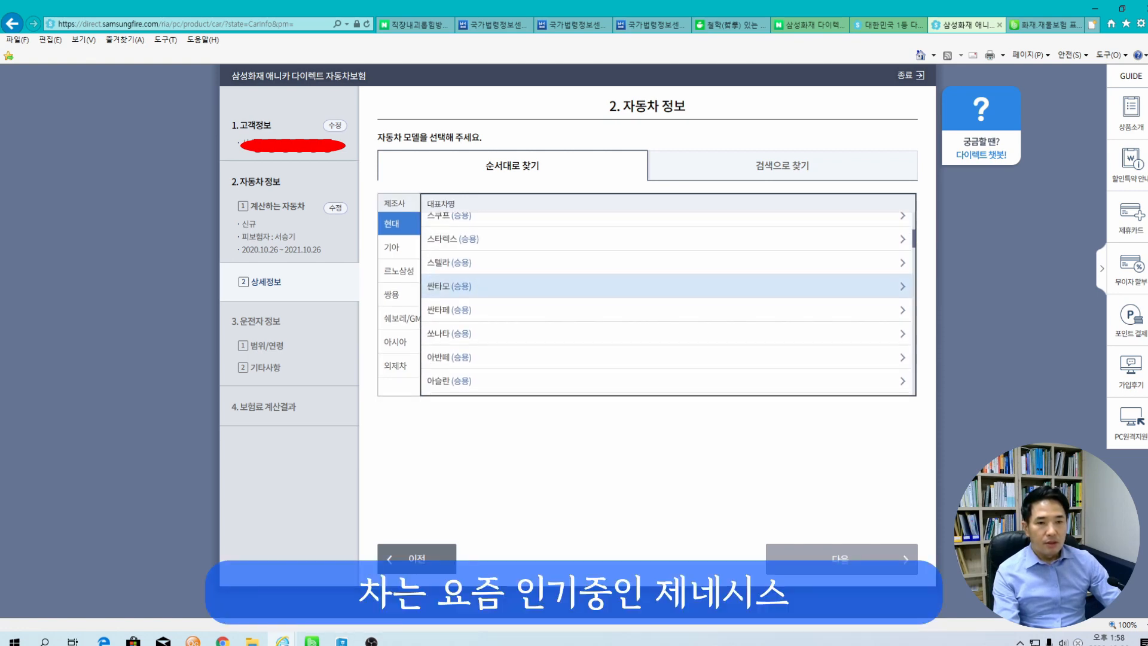
scroll(667, 295, down, 3)
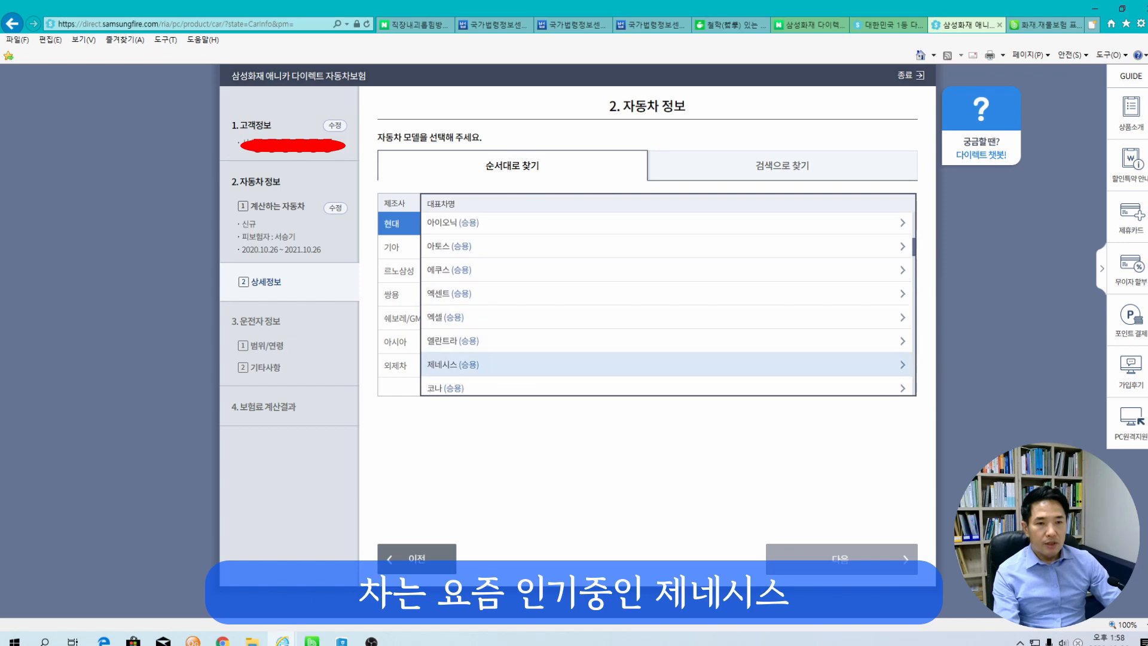
click(598, 364)
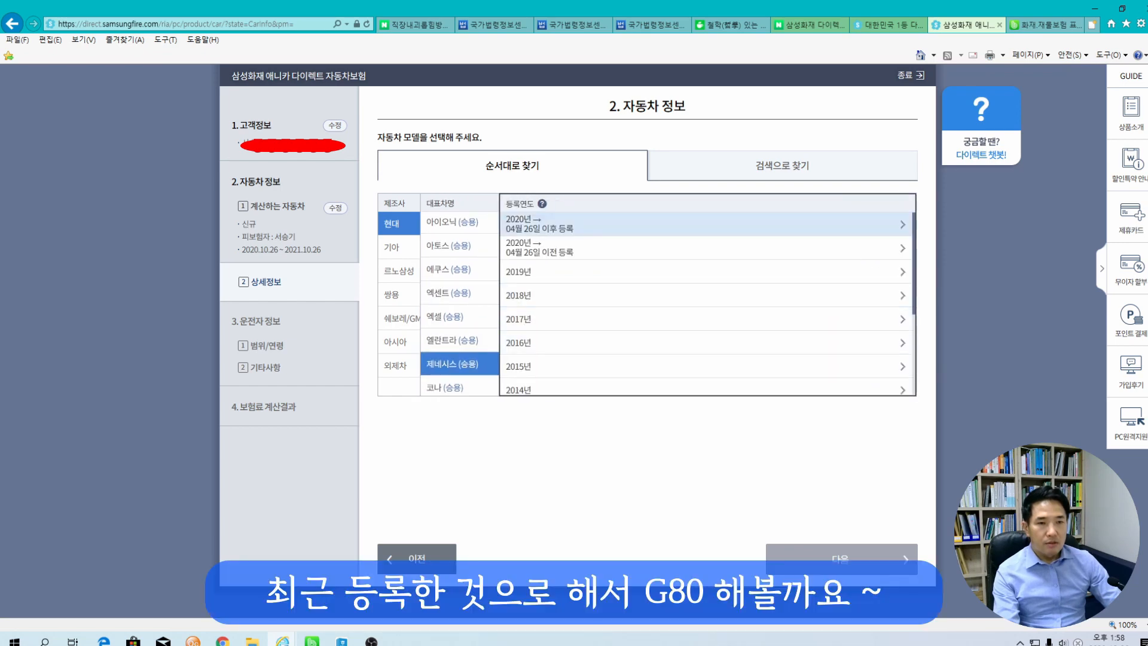
Step: Set the registration year to 2020 after 04월 26일, and pick the 제네시스 G80 3.3(2019년형) in the 5인승 프레스티지(2WD trim
click(538, 225)
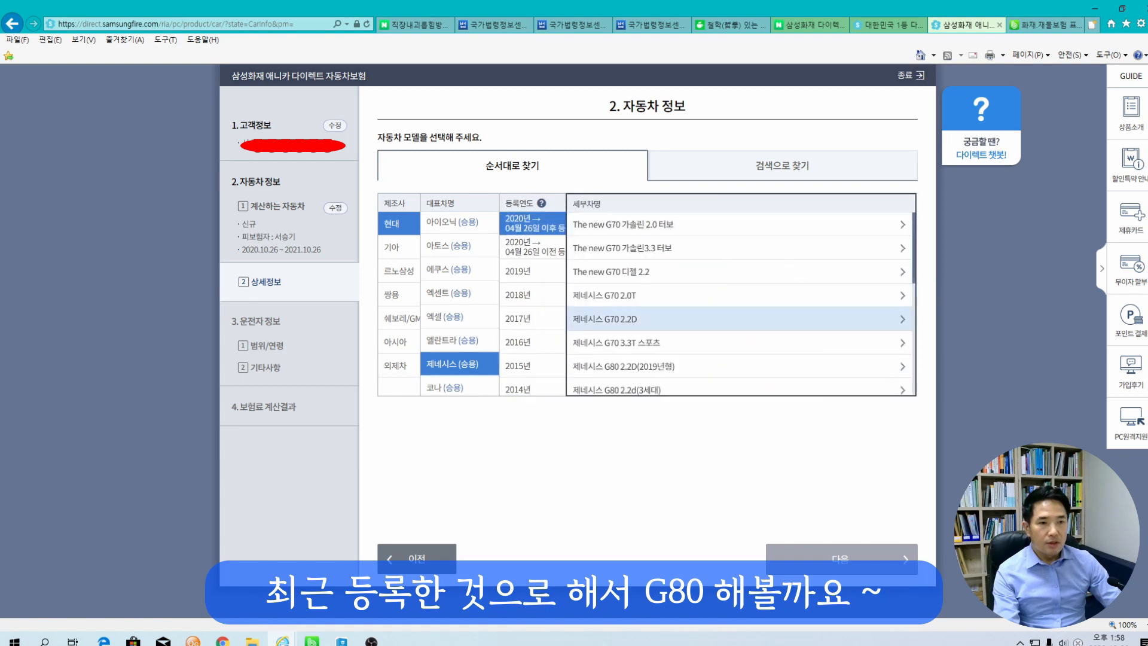
scroll(658, 358, down, 2)
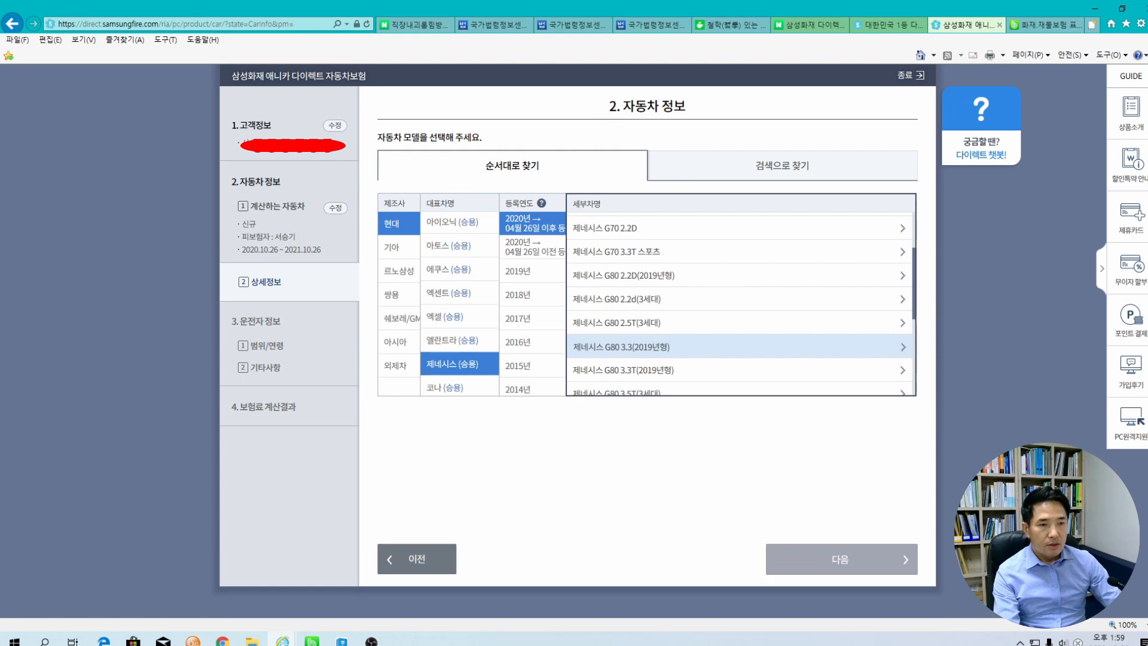
click(621, 346)
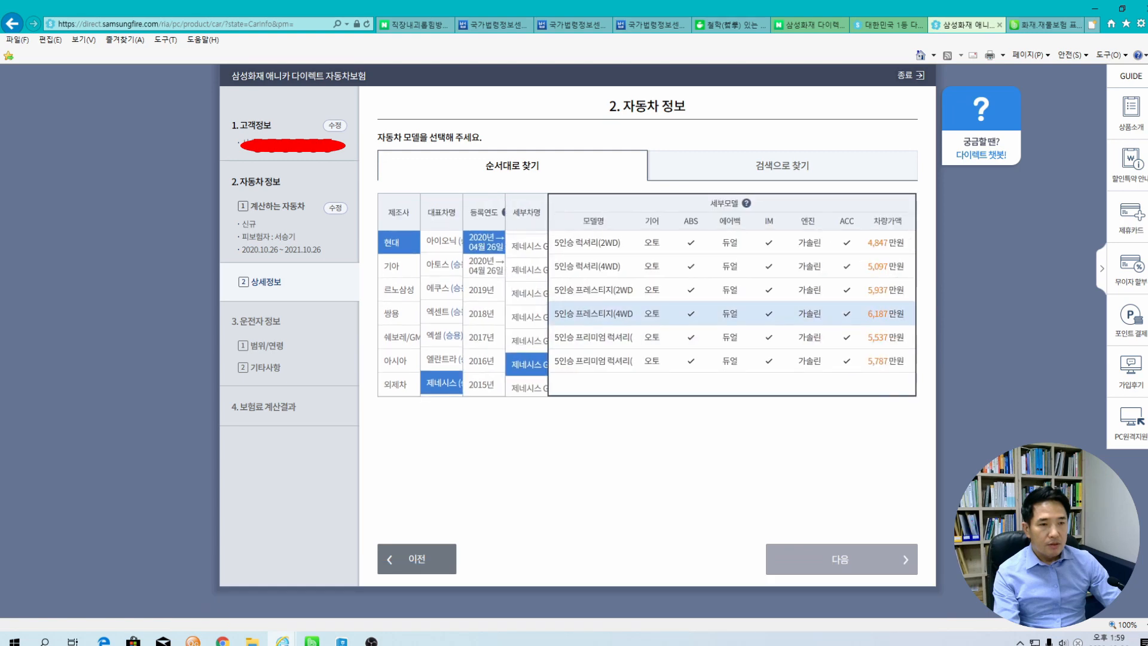
click(623, 290)
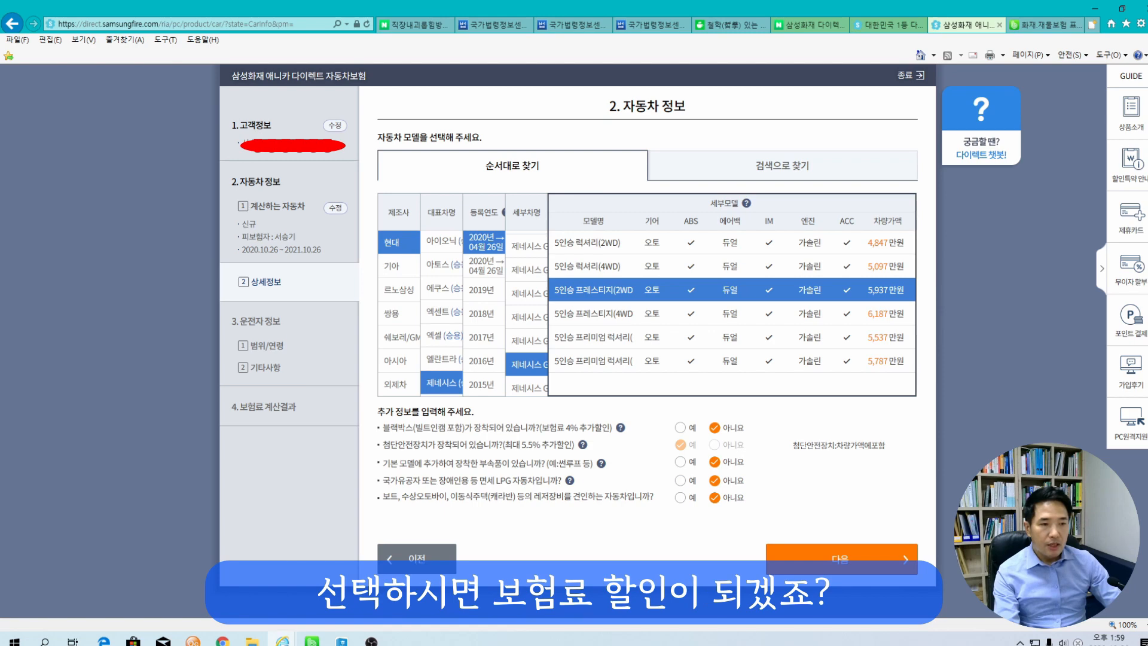
Step: Declare an installed black box (블랙박스) with installation year 2020 and a price of 50만원, and confirm it
click(680, 427)
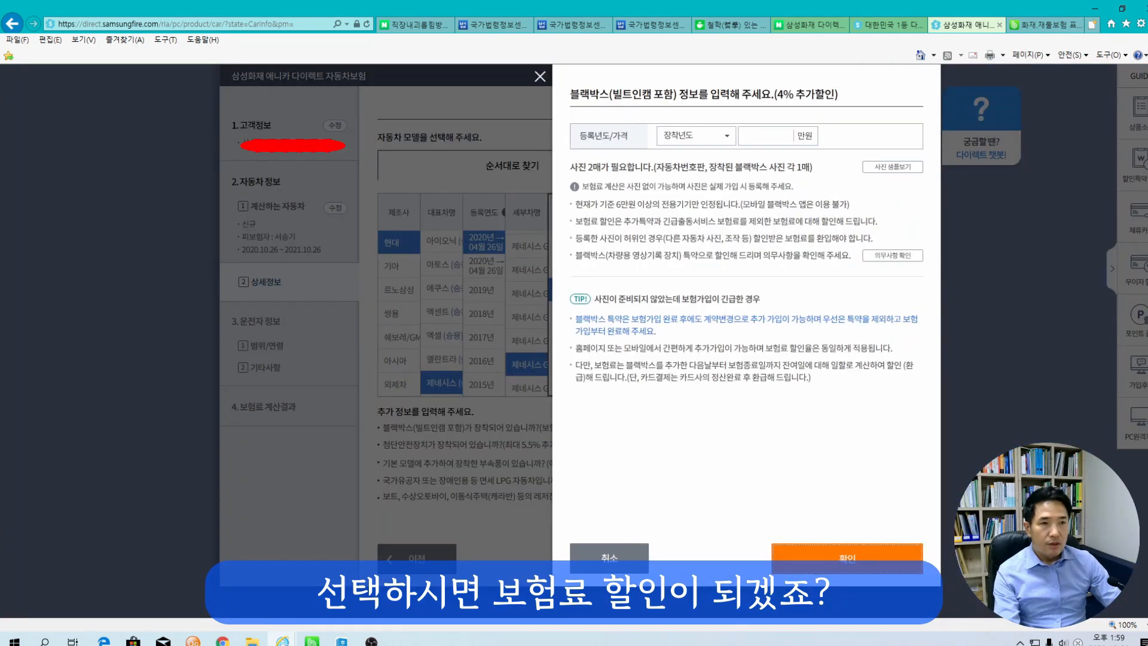
click(693, 136)
click(675, 156)
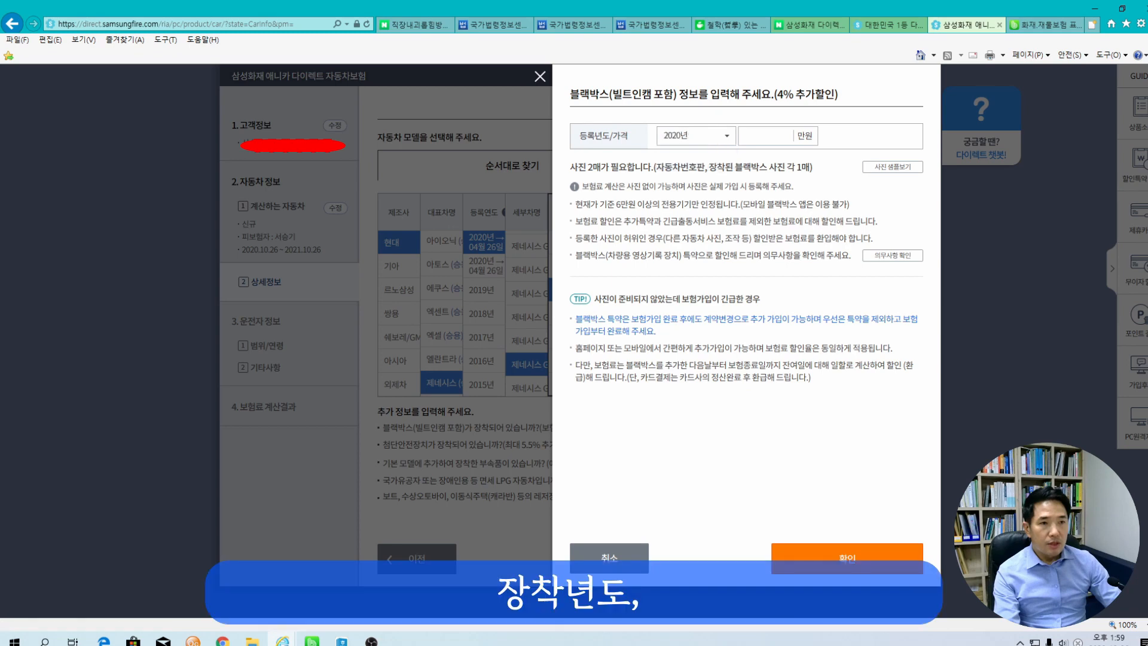
click(764, 135)
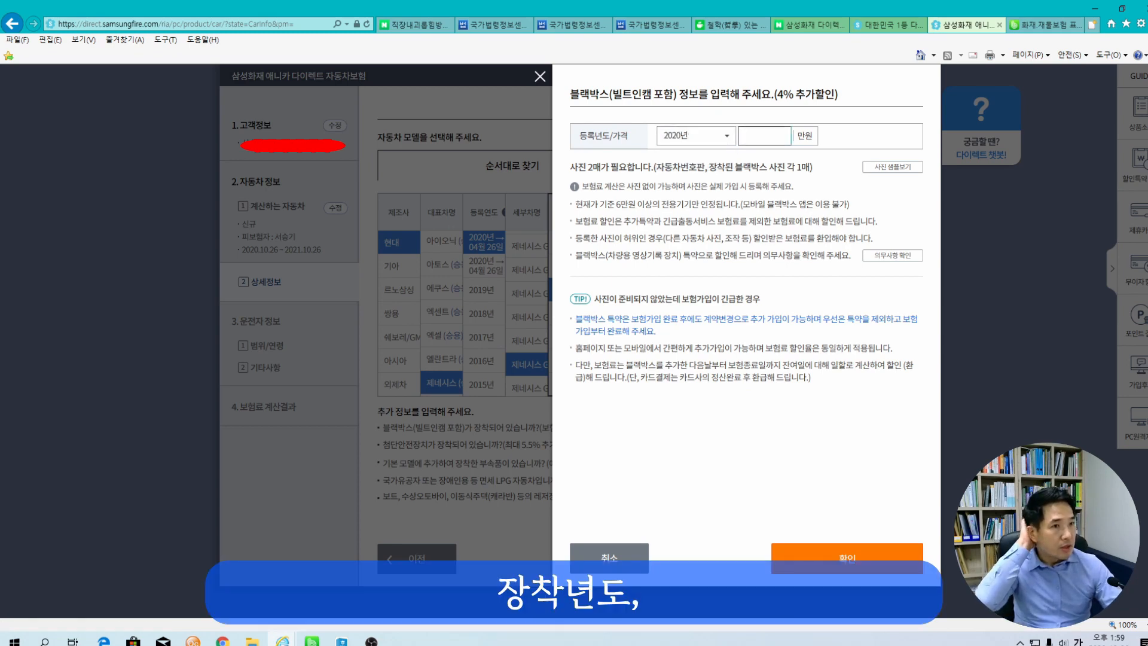
text(2)
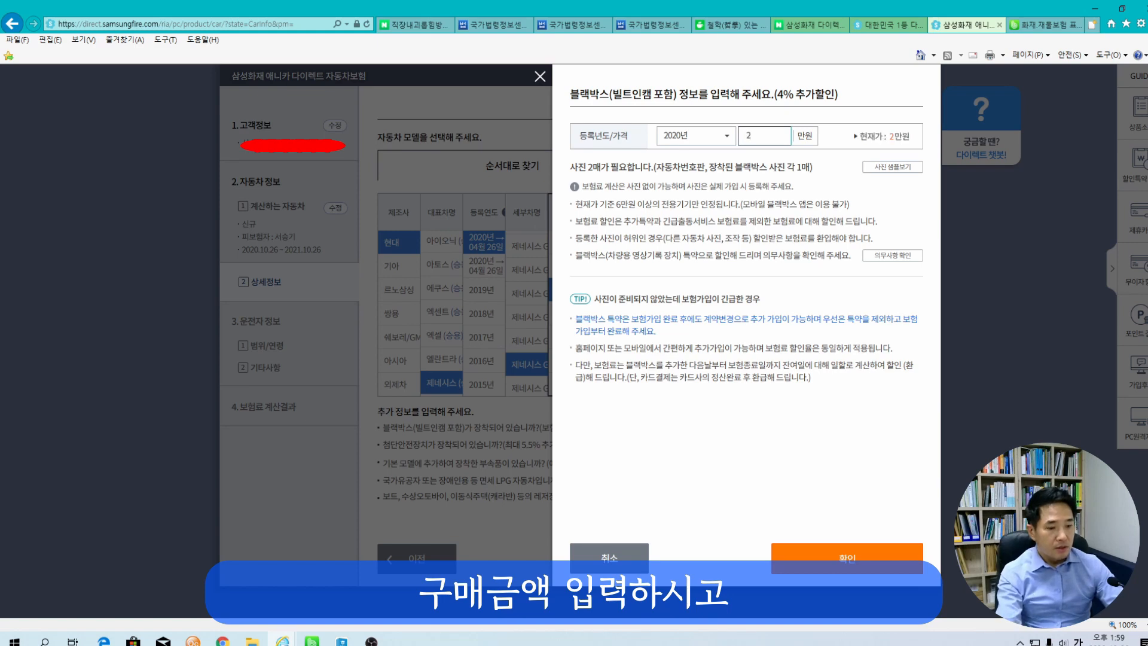
key(BackSpace)
text(50)
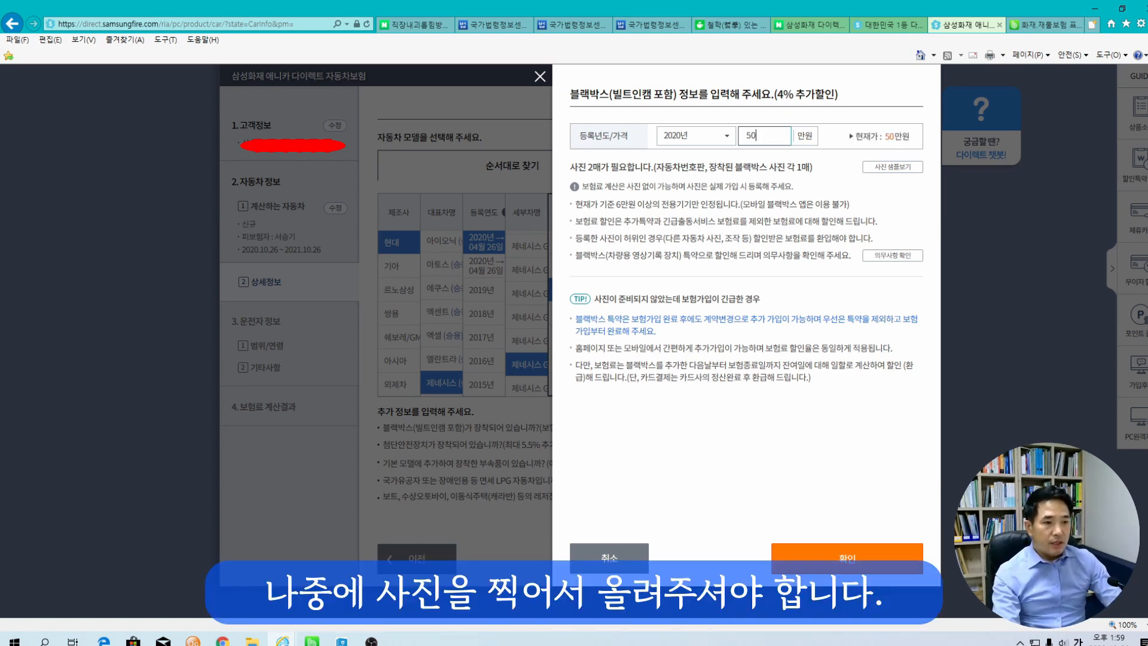
click(847, 558)
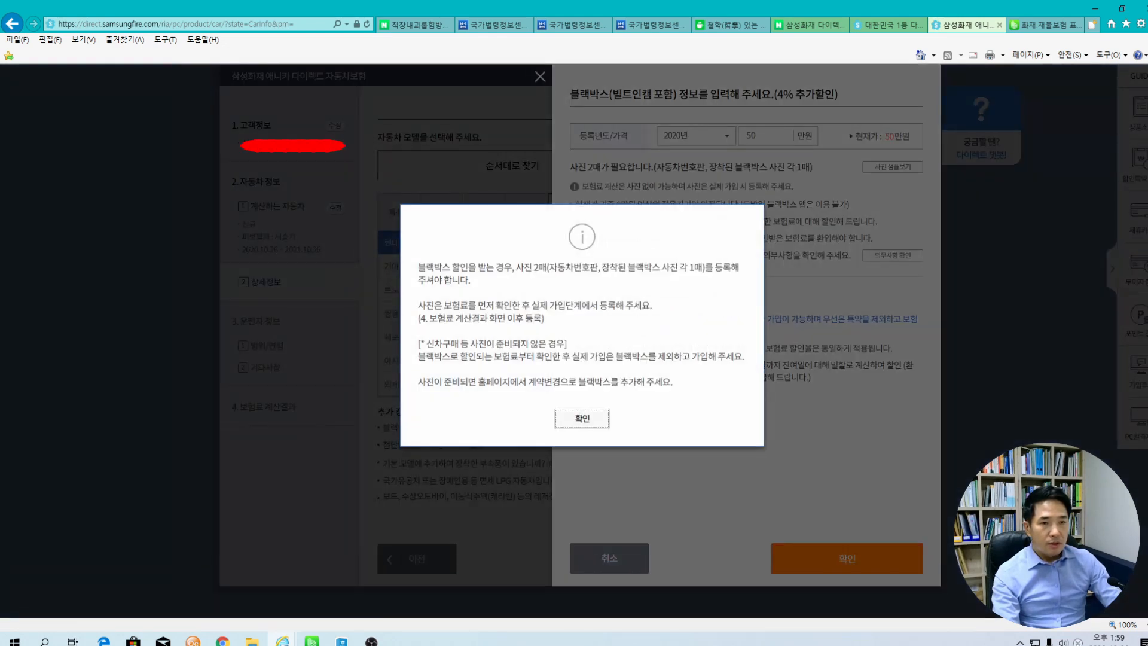
key(Return)
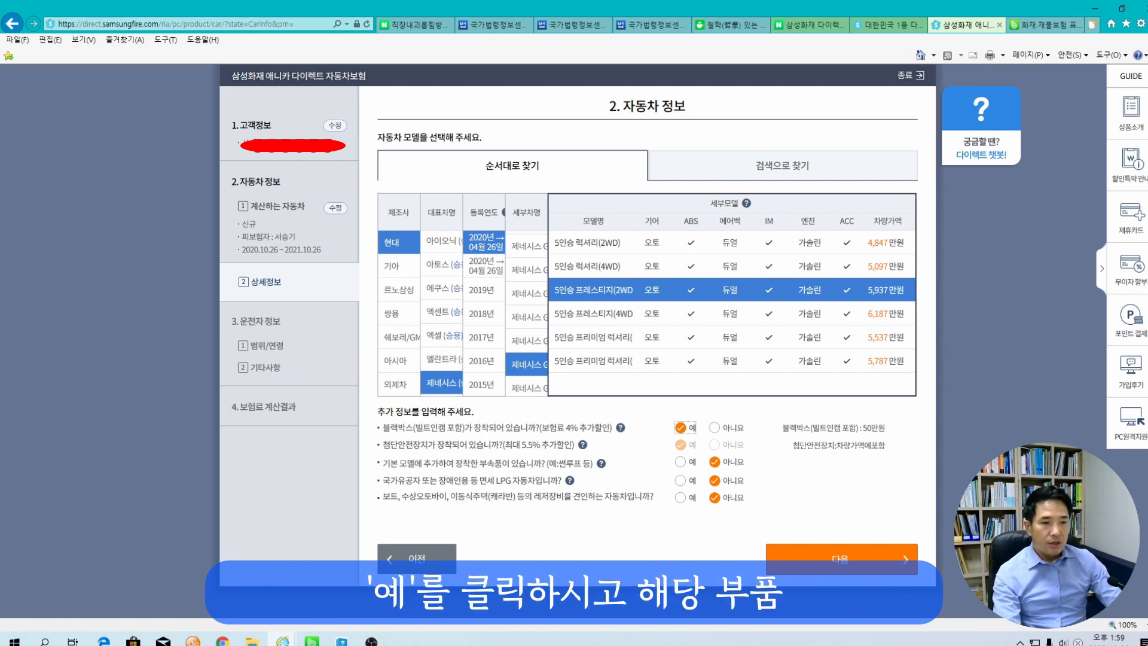
Step: Review the entry form for additional fitted parts, including the convenience device (편의장치) choices, and leave it without adding any
click(680, 461)
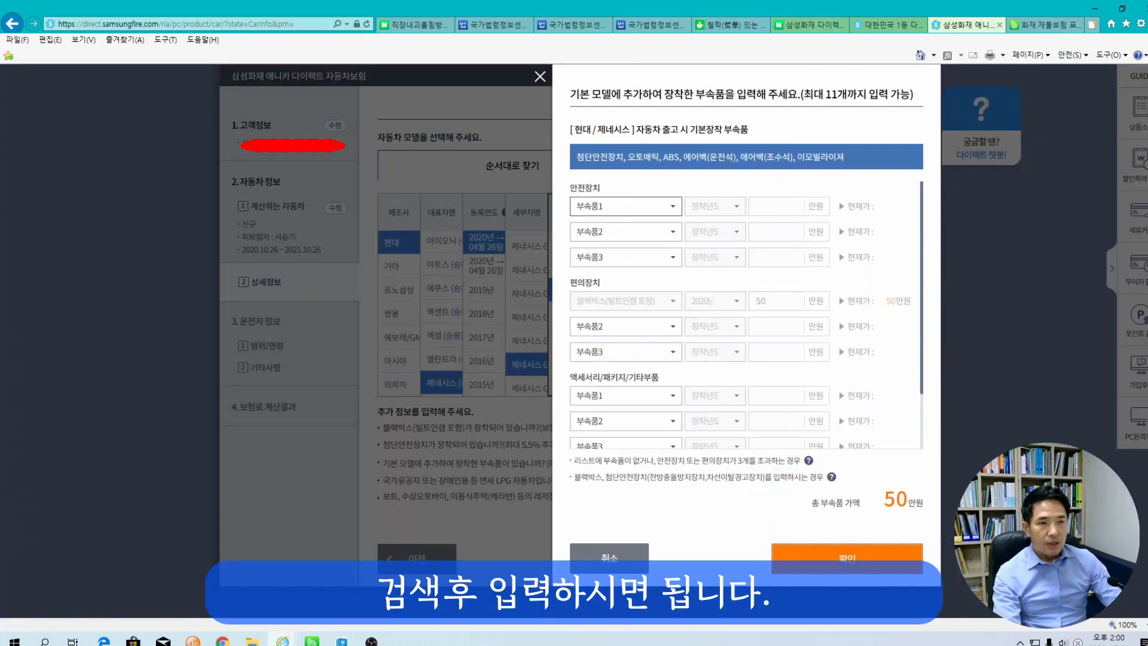
click(622, 326)
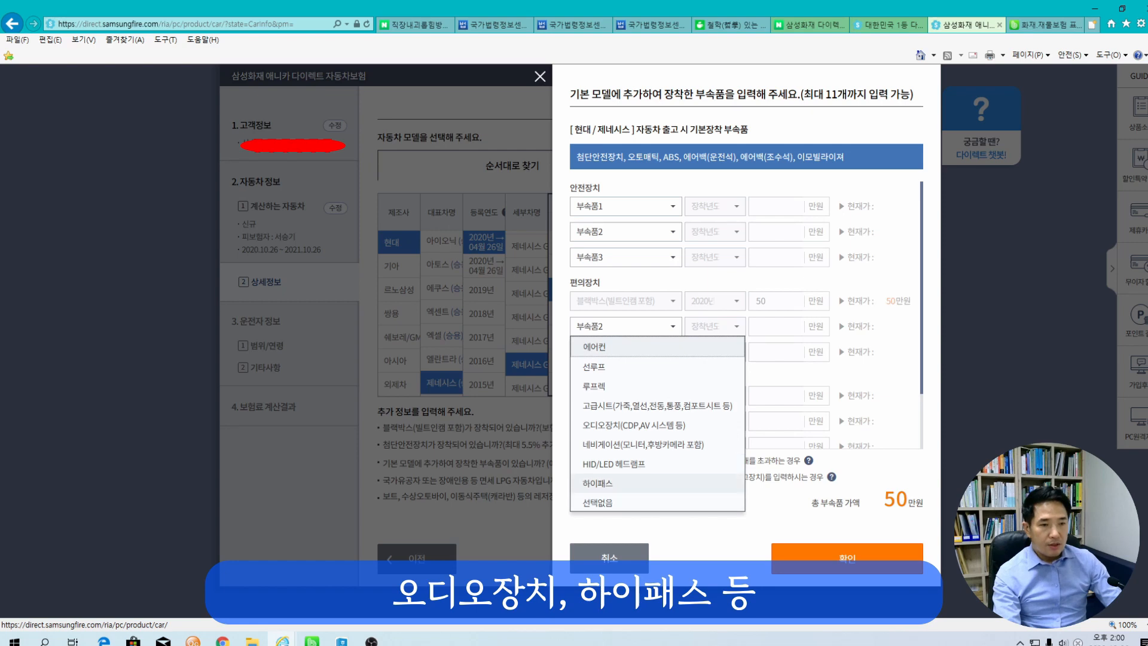
click(682, 526)
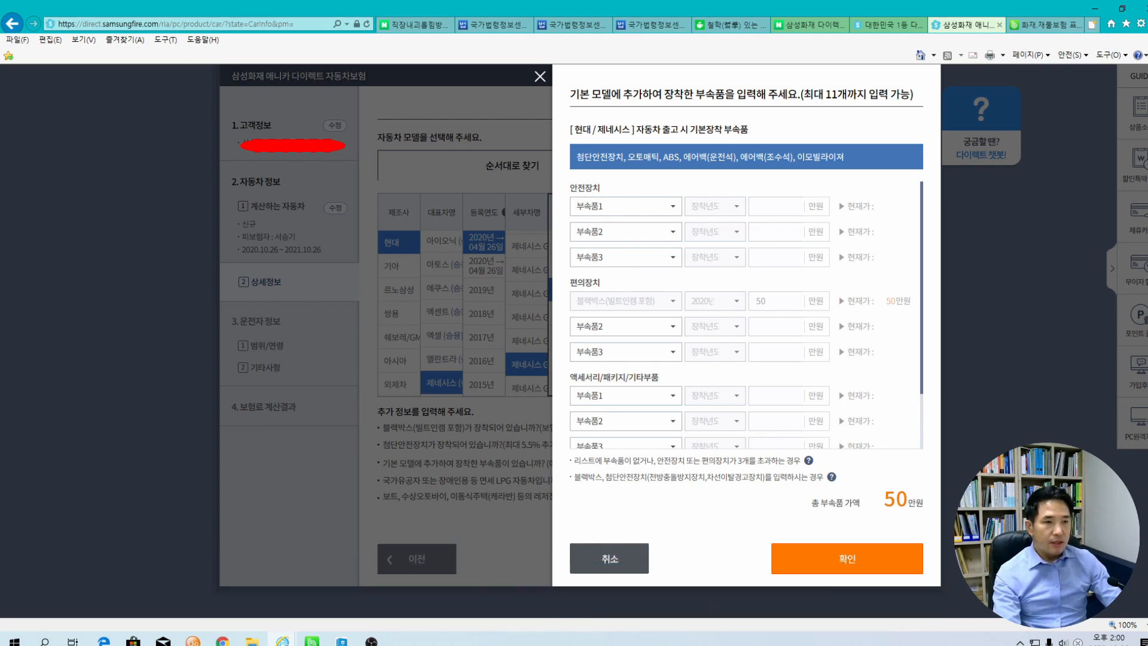
click(609, 557)
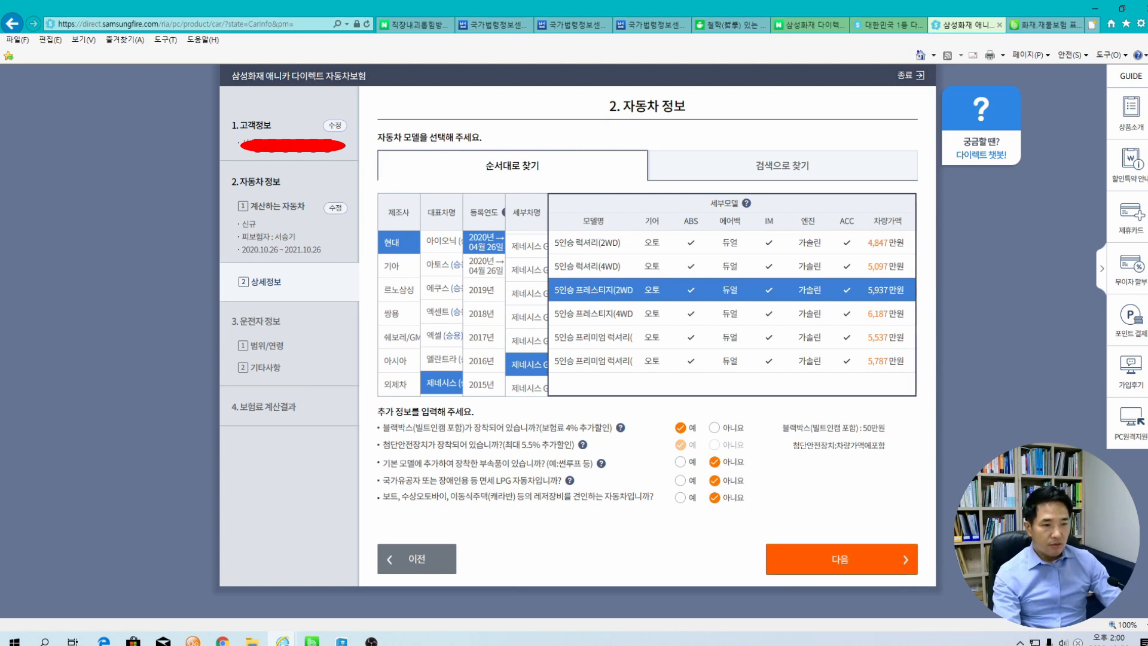
Step: Continue to the driver information and compare the driver range options, from the owner alone up to 누구나운전 (기본)
click(840, 559)
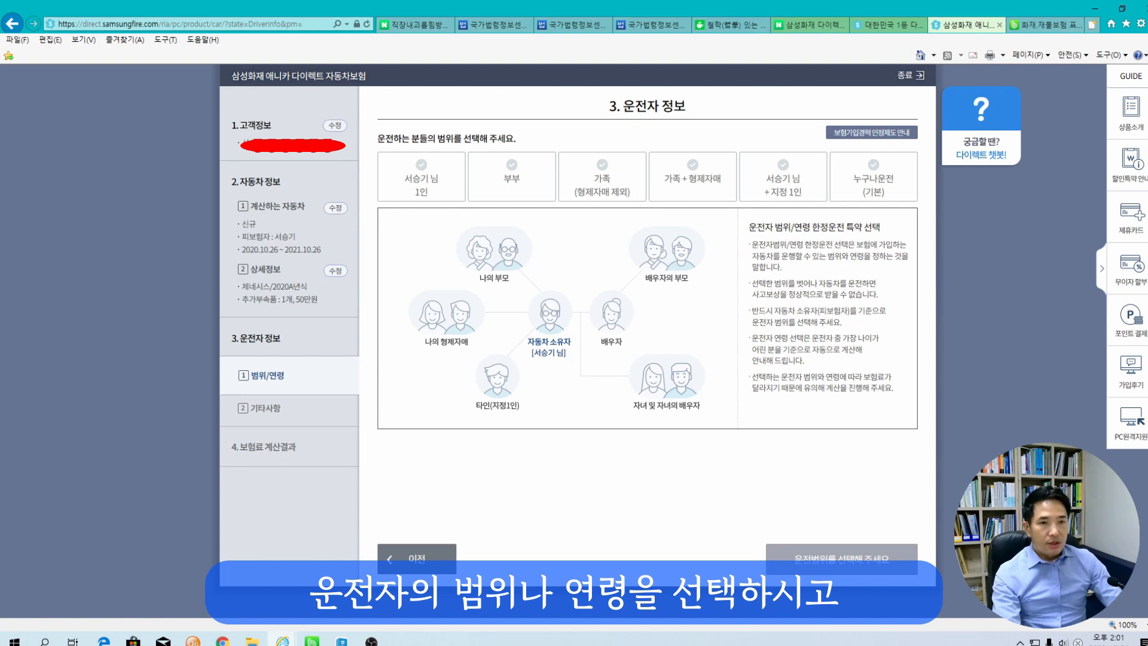
click(421, 177)
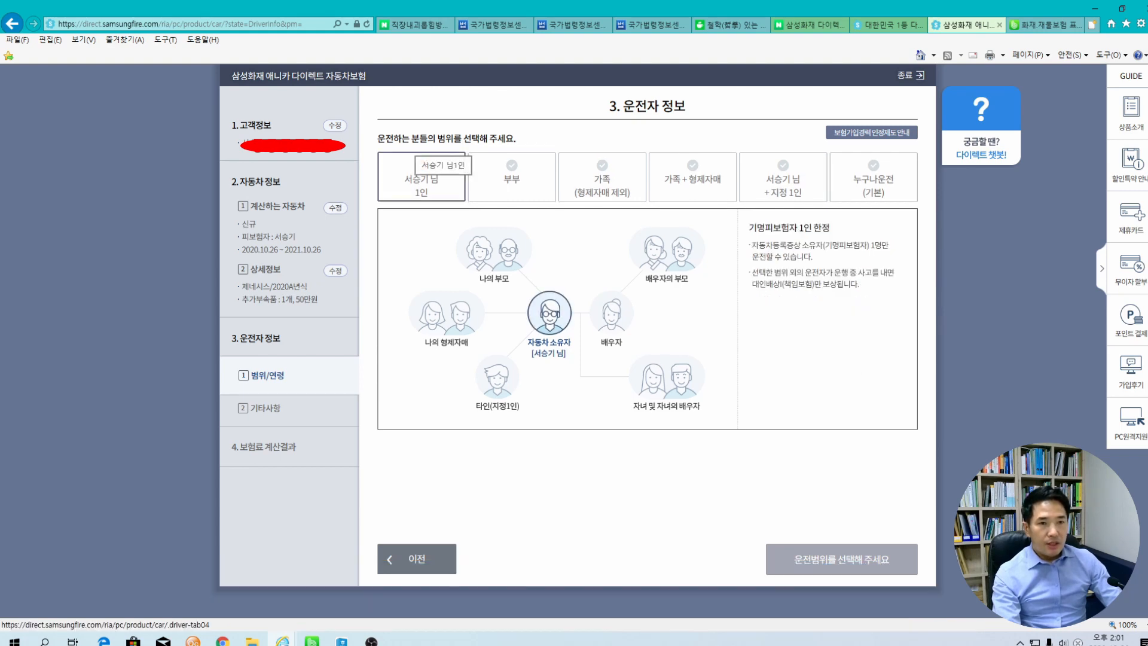
click(489, 173)
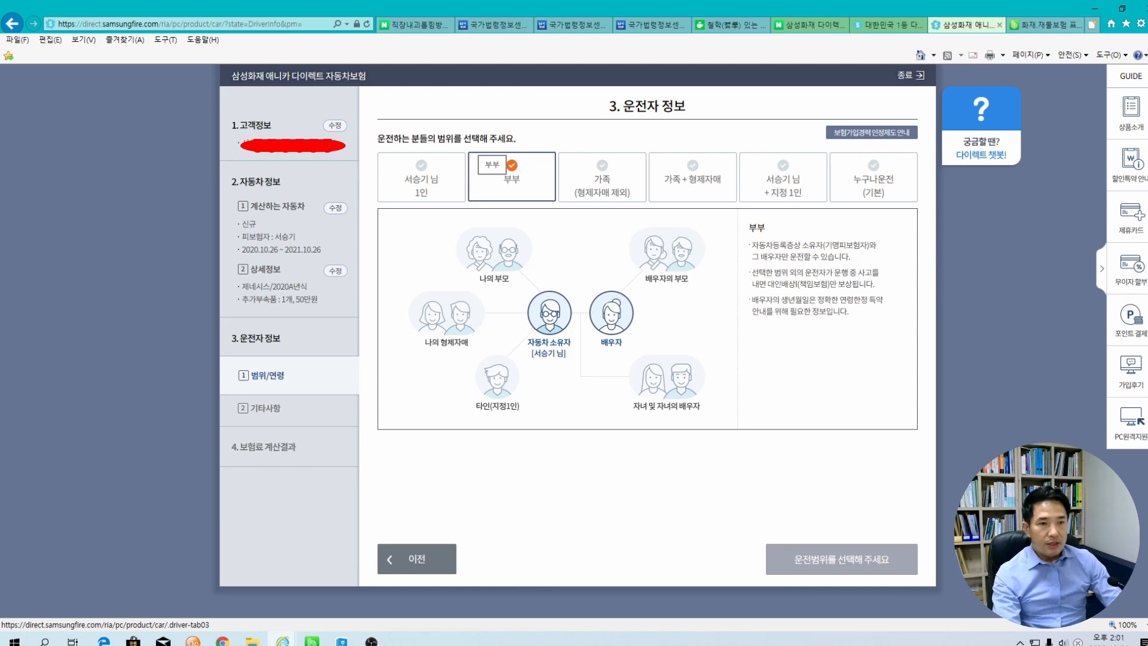
click(574, 173)
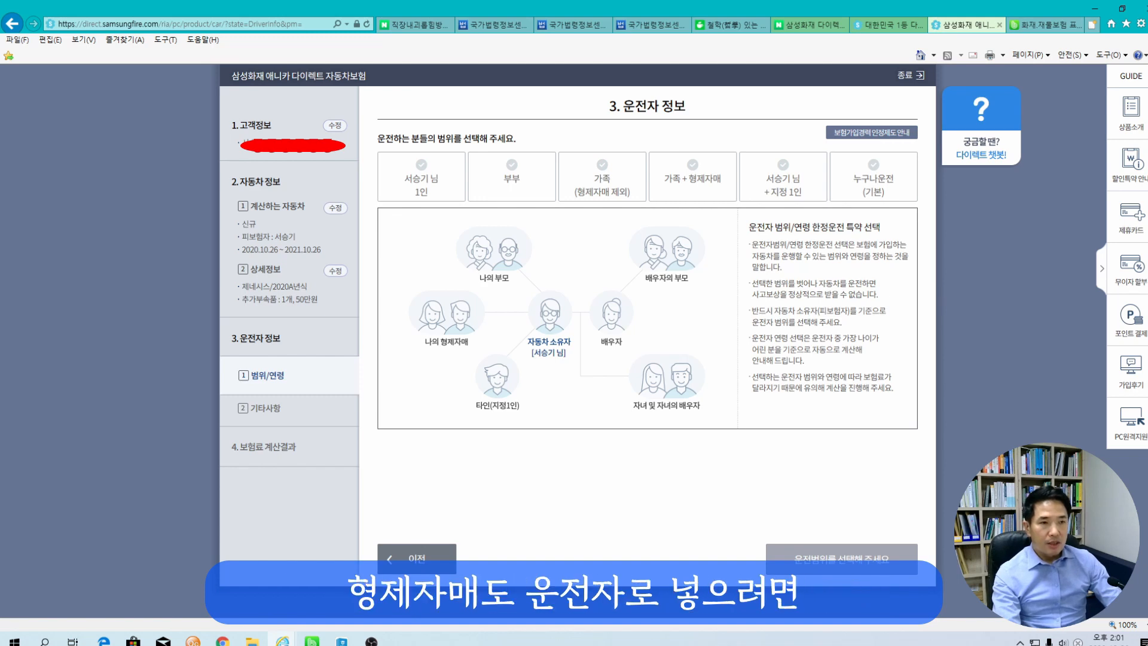
mouse_move(708, 181)
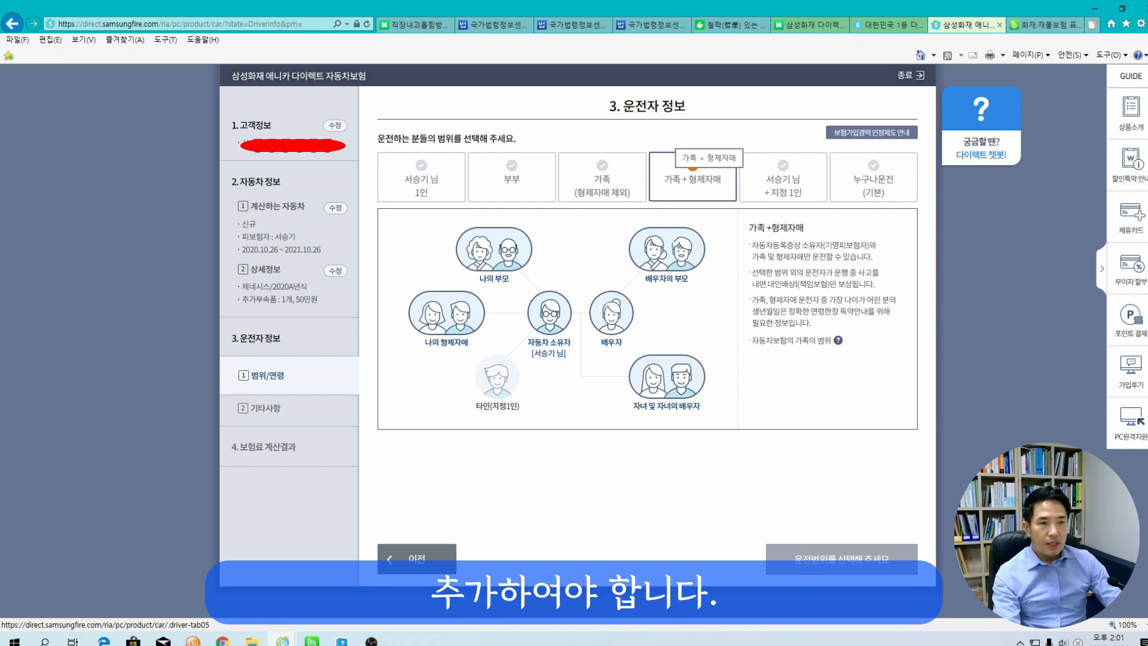
mouse_move(782, 181)
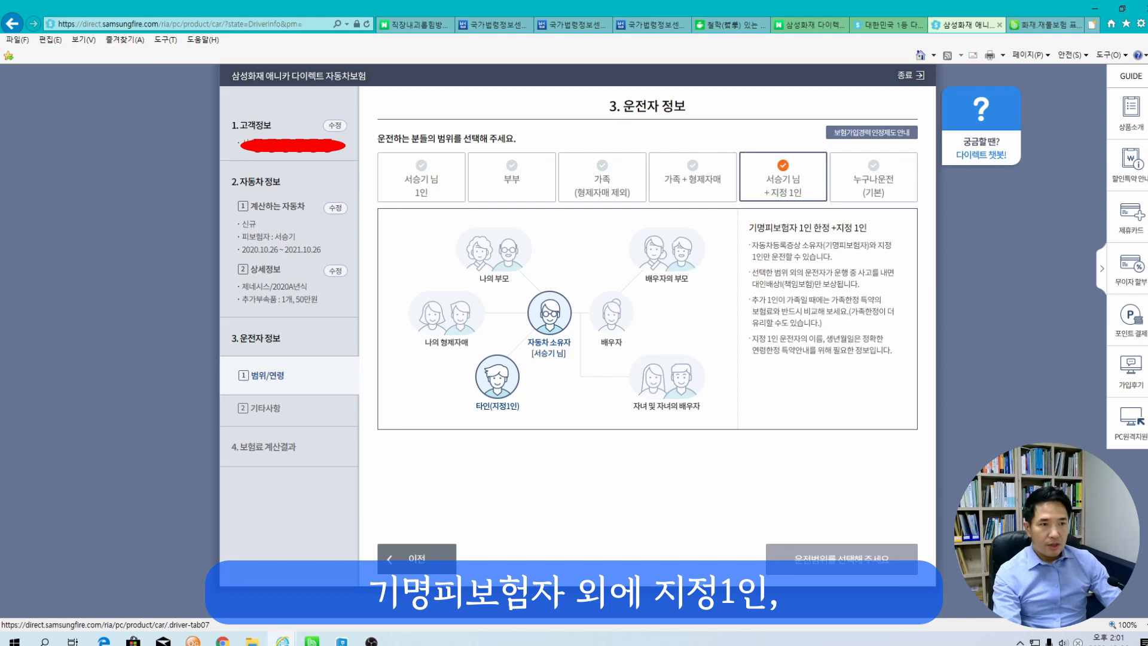
click(872, 180)
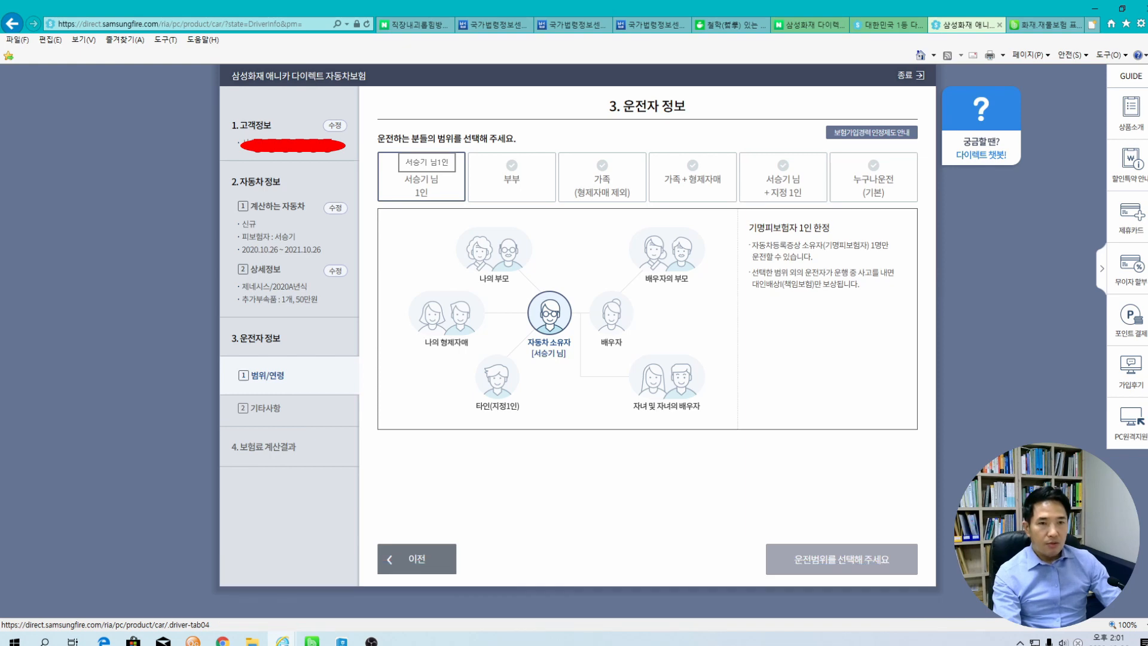
Step: Limit the driver range to the owner alone (1인), and decline the mileage and T map 착한운전 discount riders
click(421, 176)
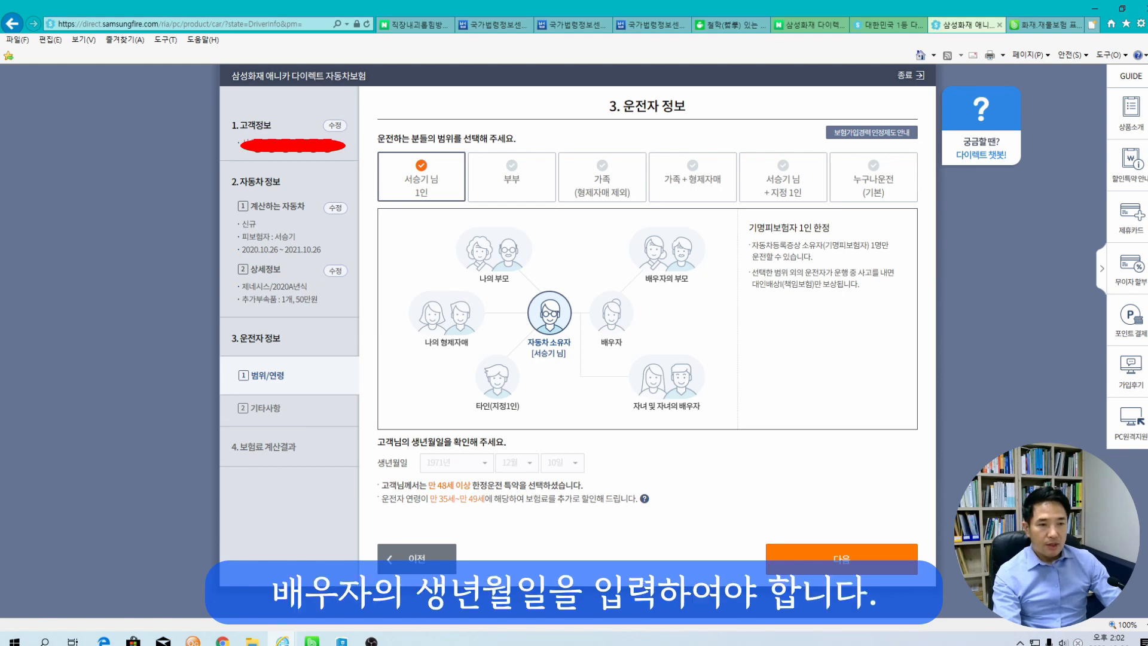
click(841, 553)
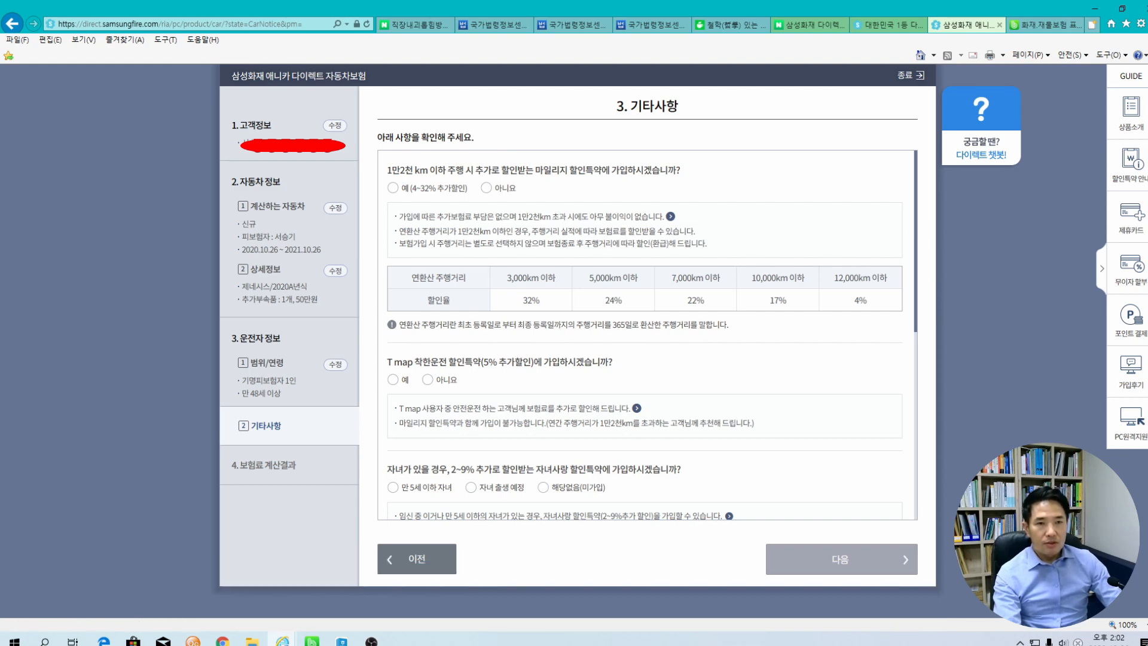
click(486, 187)
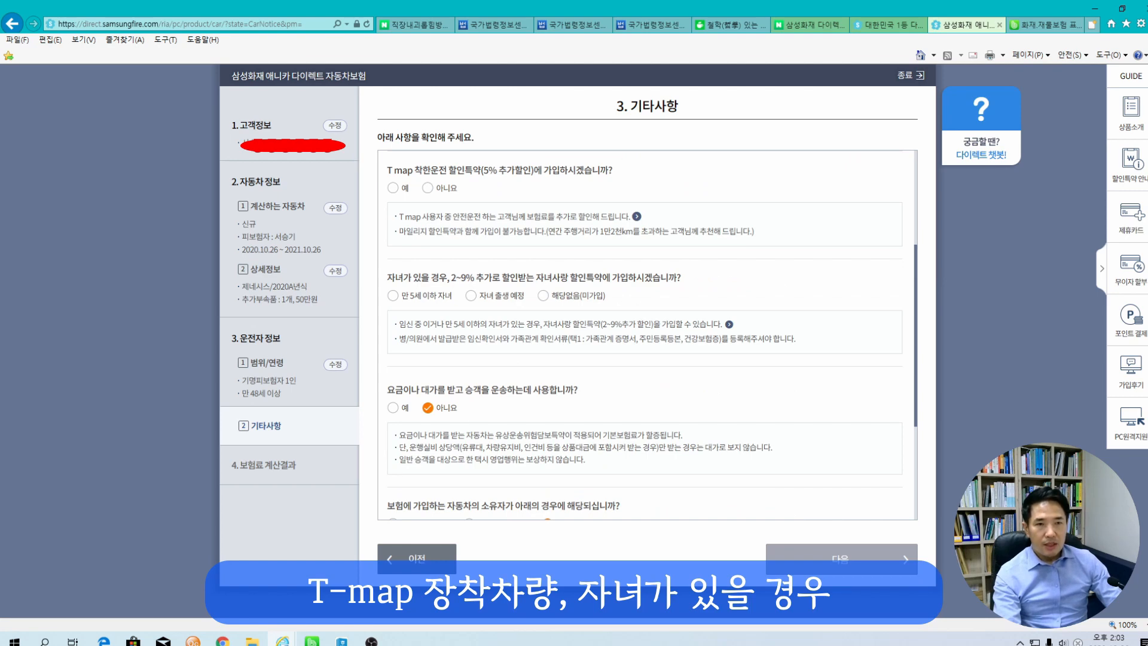
click(428, 188)
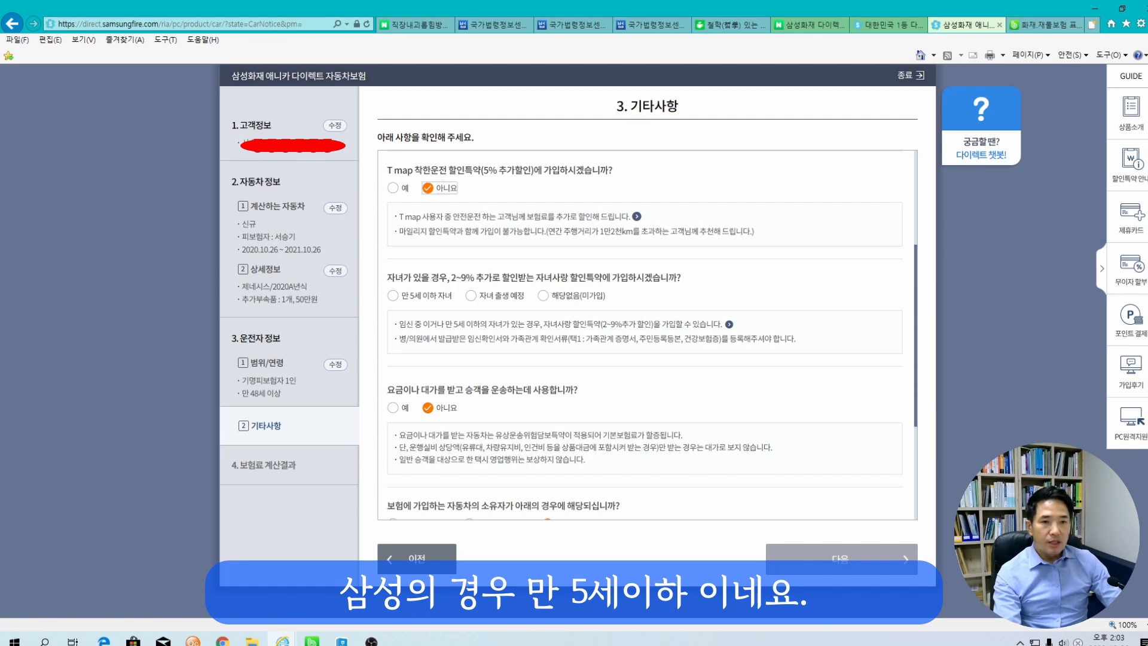
Step: Apply for the 자녀사랑 discount with a child of 만 5세 이하, enter the child's date of birth, and confirm it
click(393, 295)
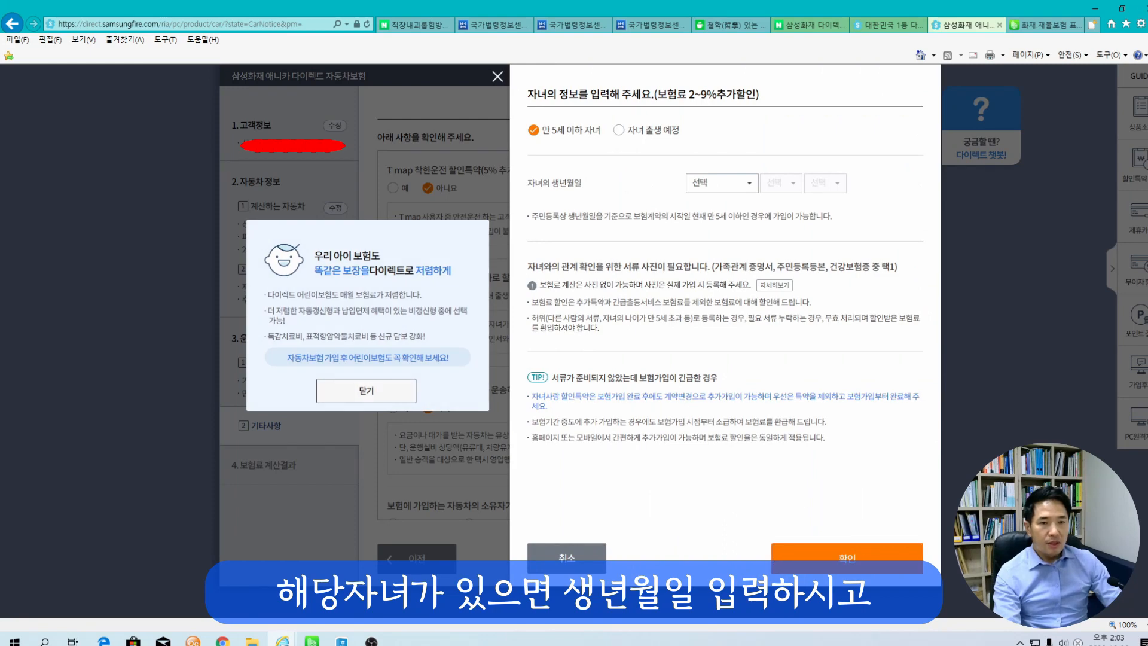
click(366, 390)
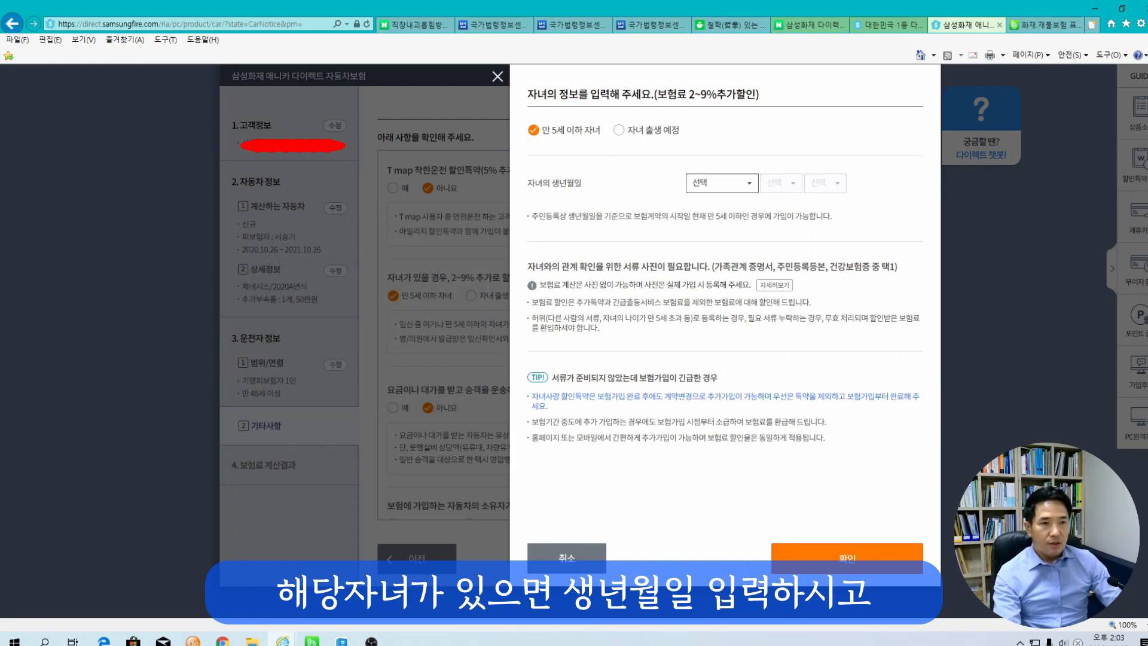
click(717, 183)
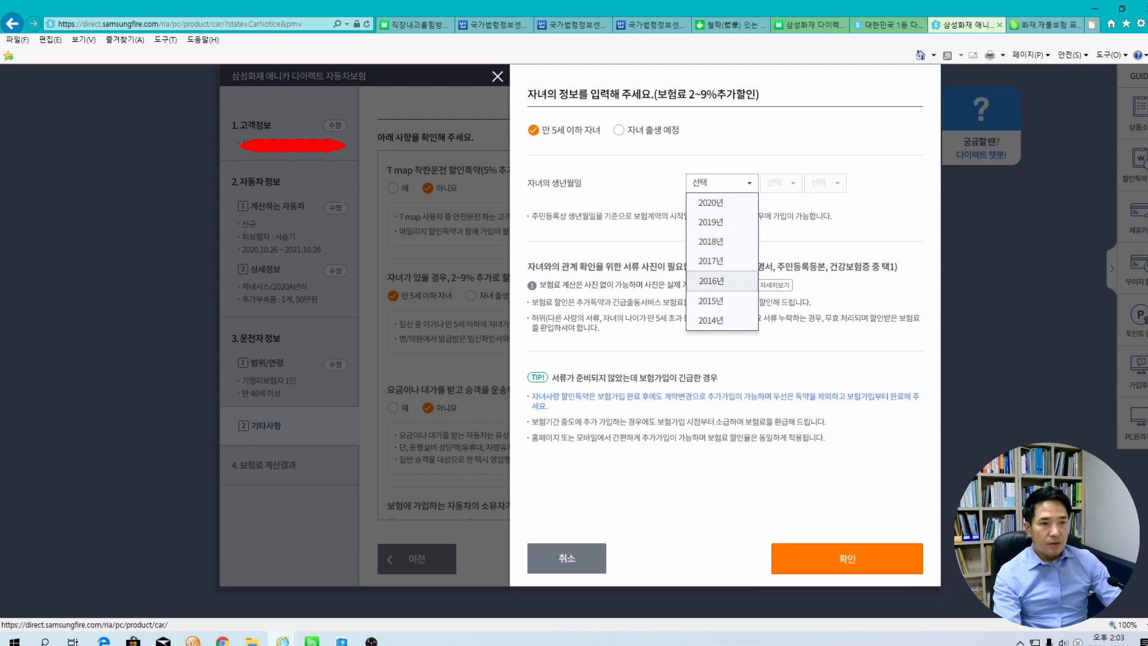
click(711, 281)
click(777, 183)
click(779, 202)
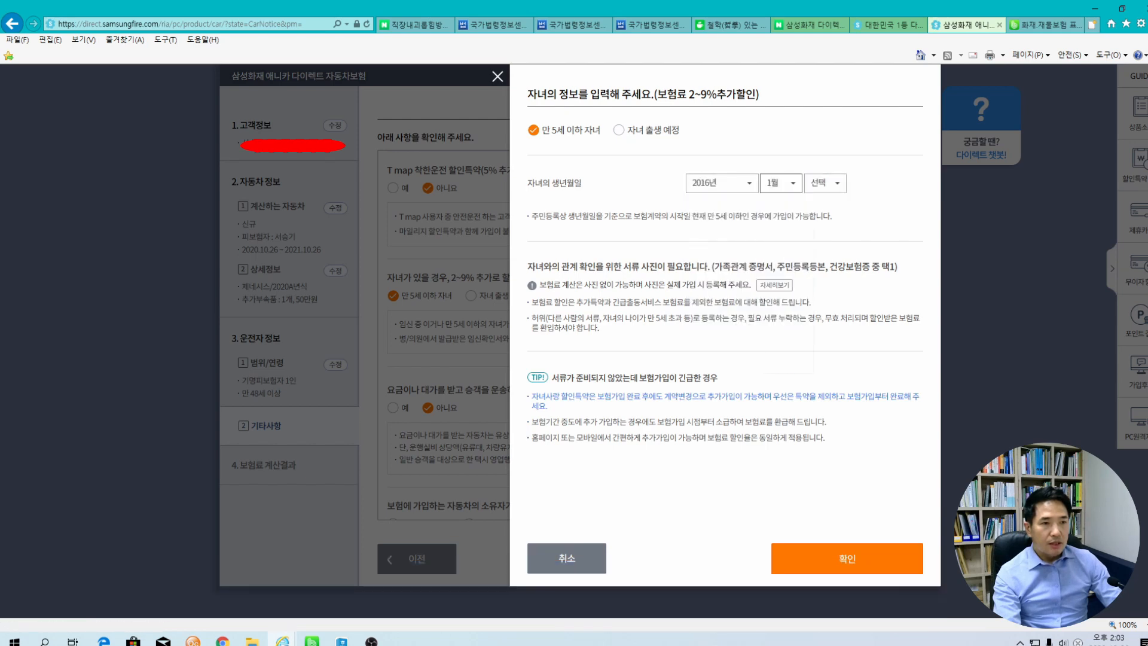
click(825, 183)
click(824, 203)
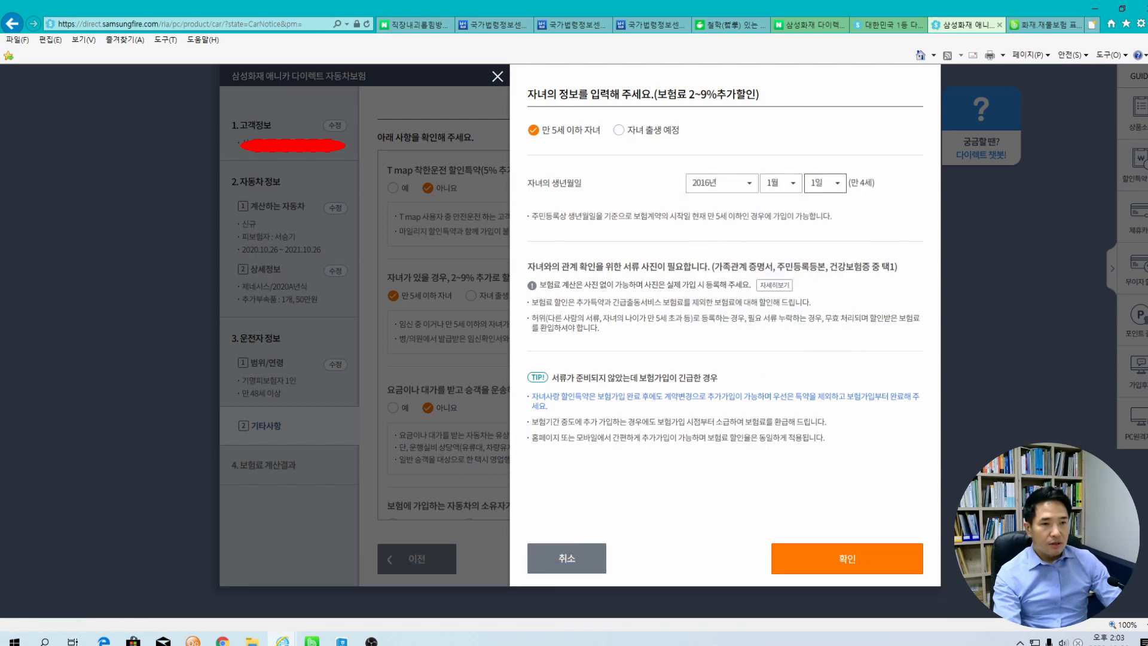
click(846, 558)
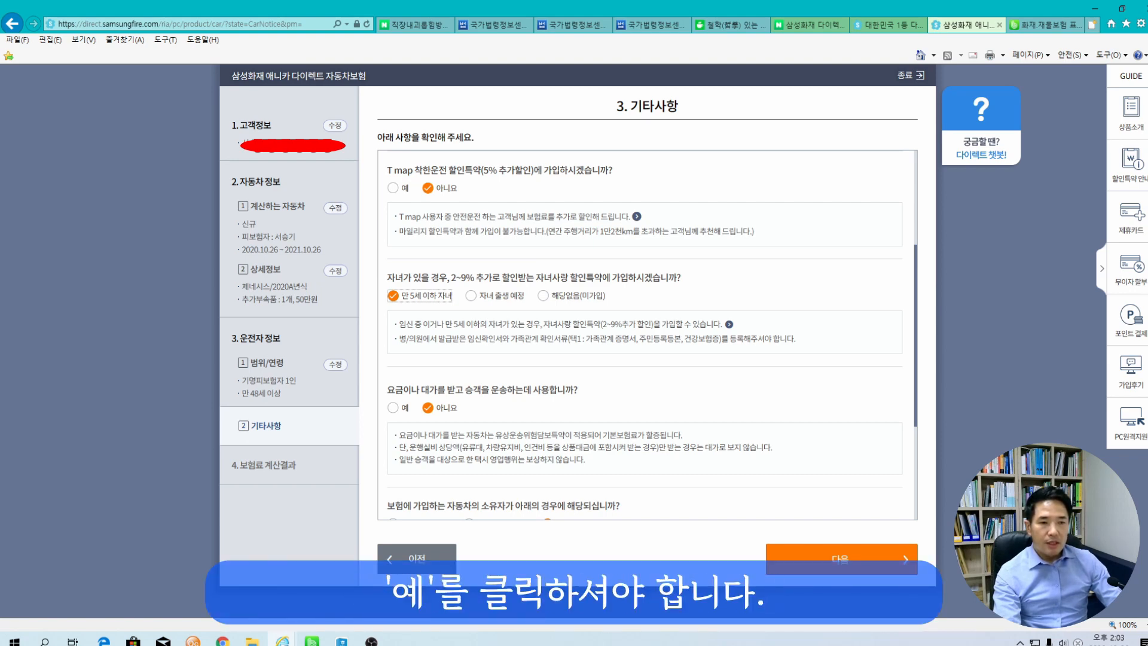
Step: Proceed to the premium result with 다른자동차보험 계약과 동일증권으로 가입 selected, and keep 대인배상II at 무한
scroll(651, 335, down, 3)
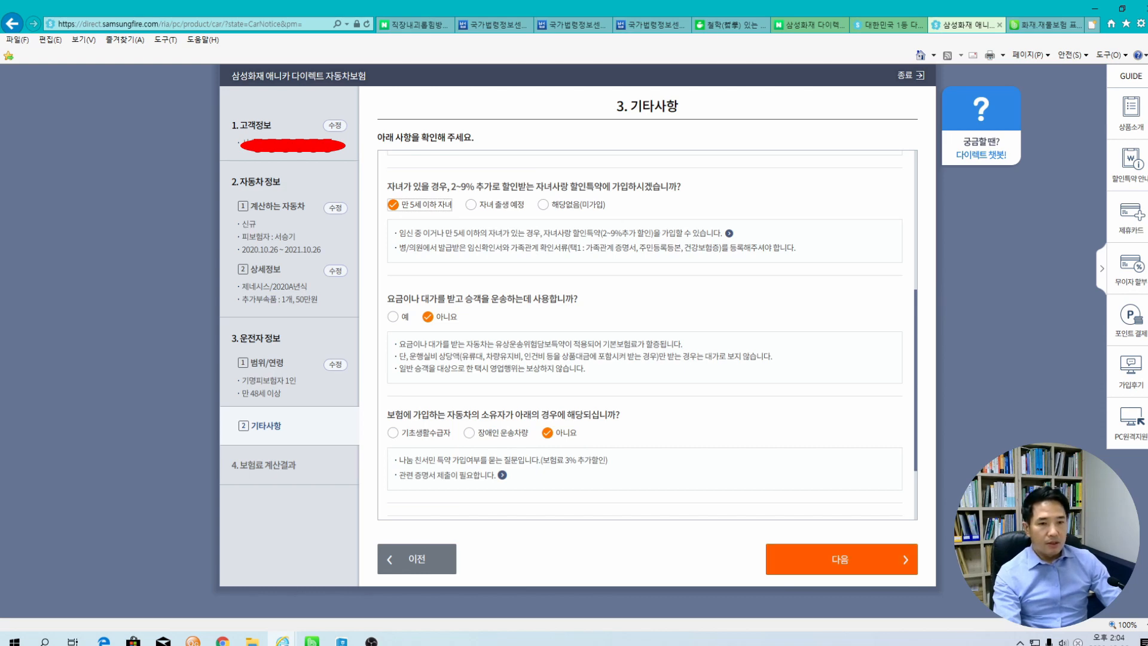
click(840, 559)
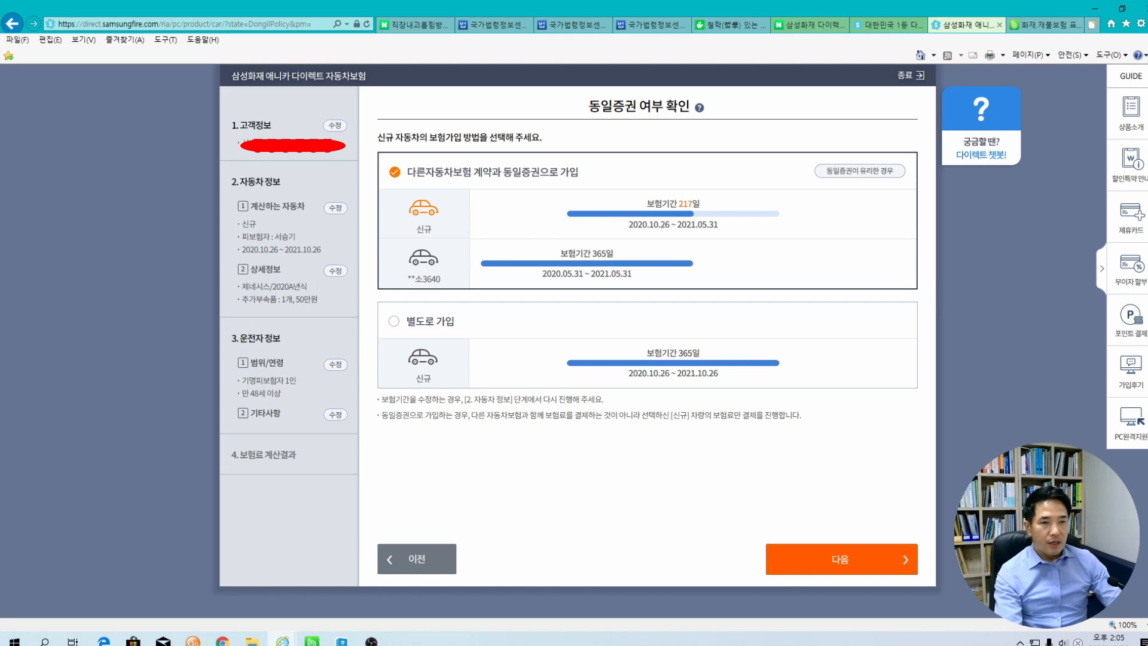
click(841, 559)
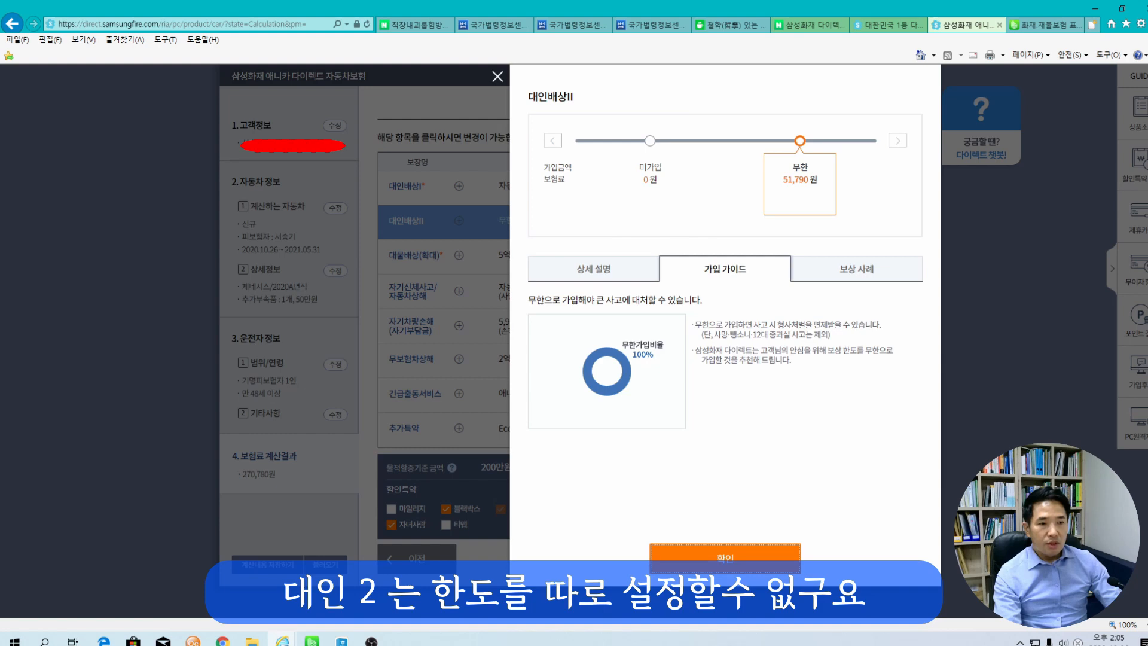
click(725, 558)
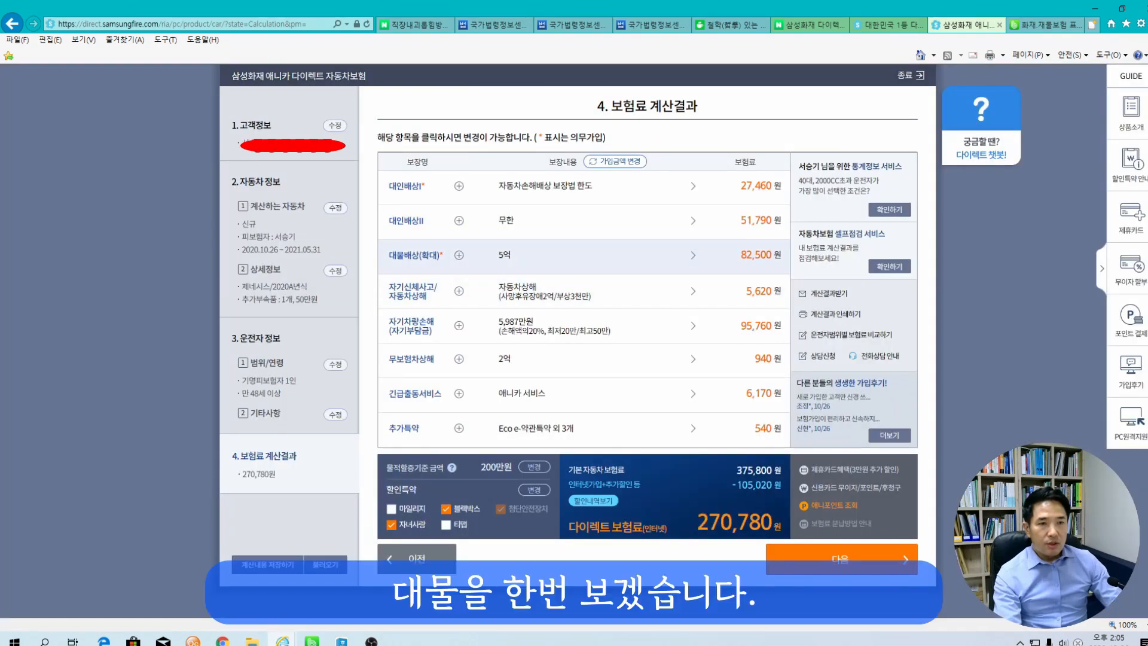
Step: Compare the 5억 and 10억 limits for 대물배상(확대), and set the coverage to 10억
click(584, 256)
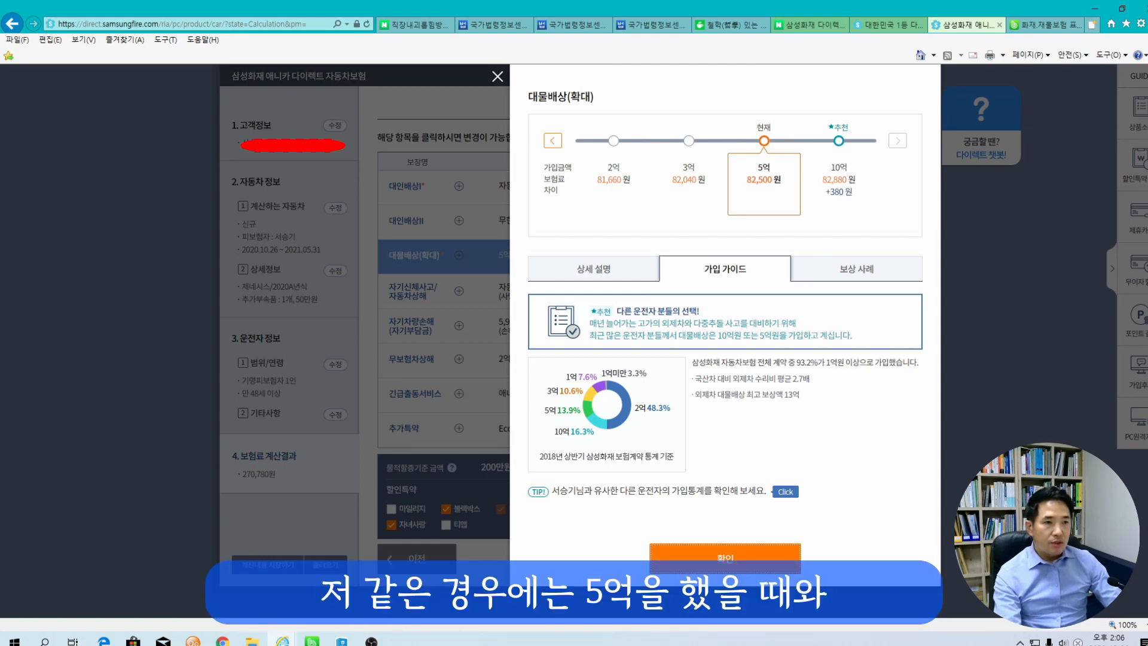
click(838, 141)
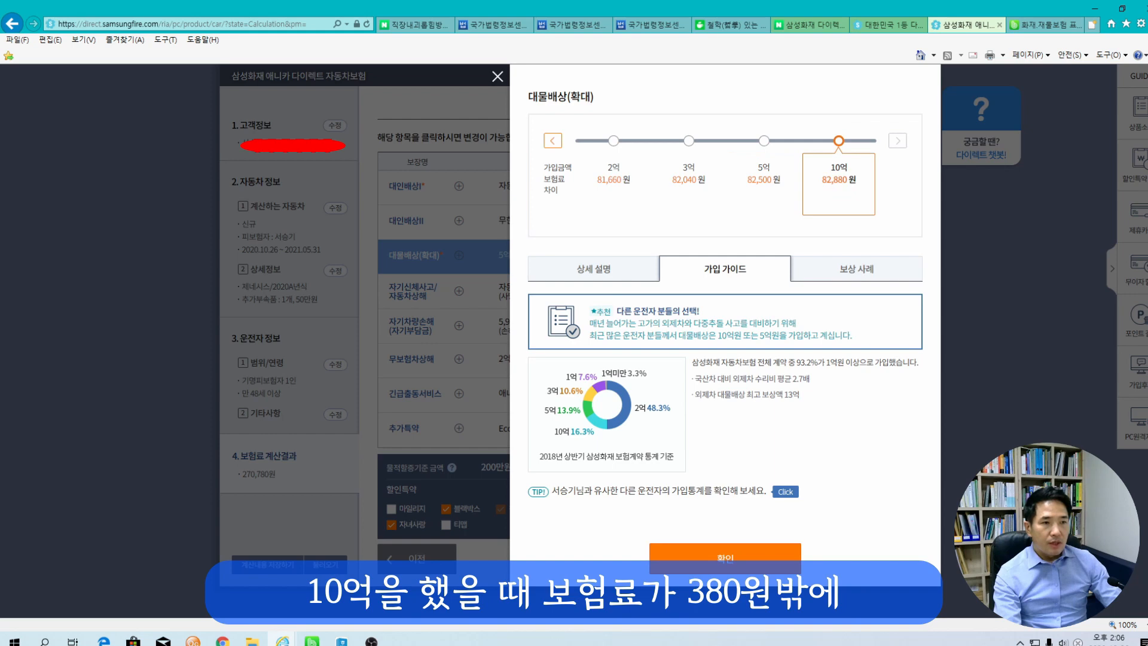
click(764, 141)
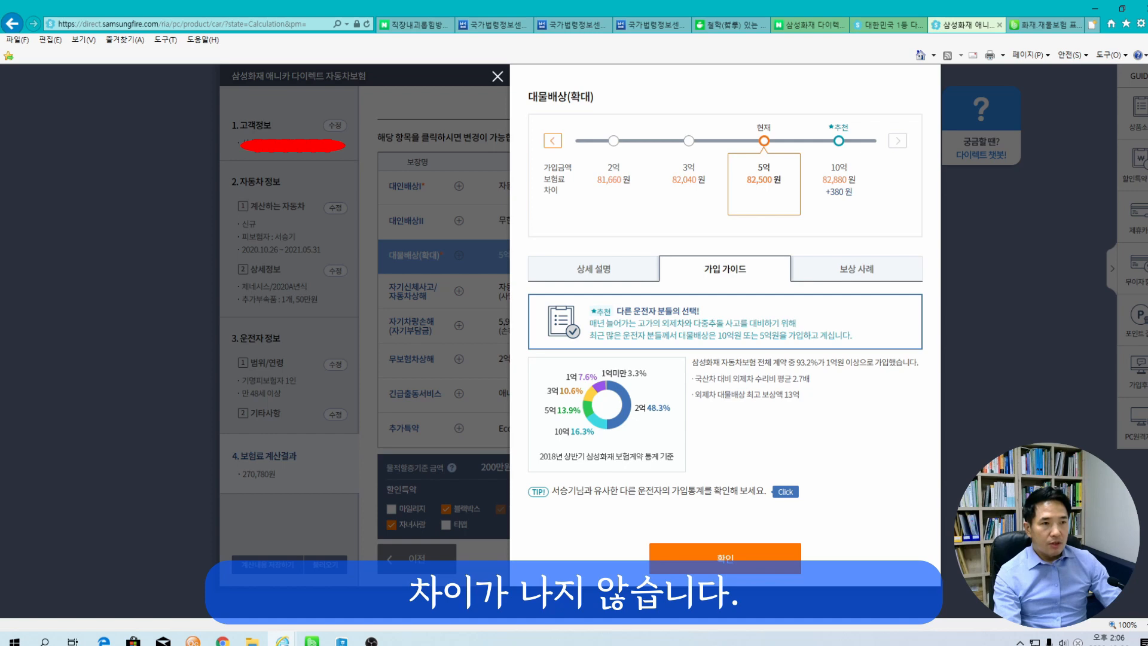
click(839, 141)
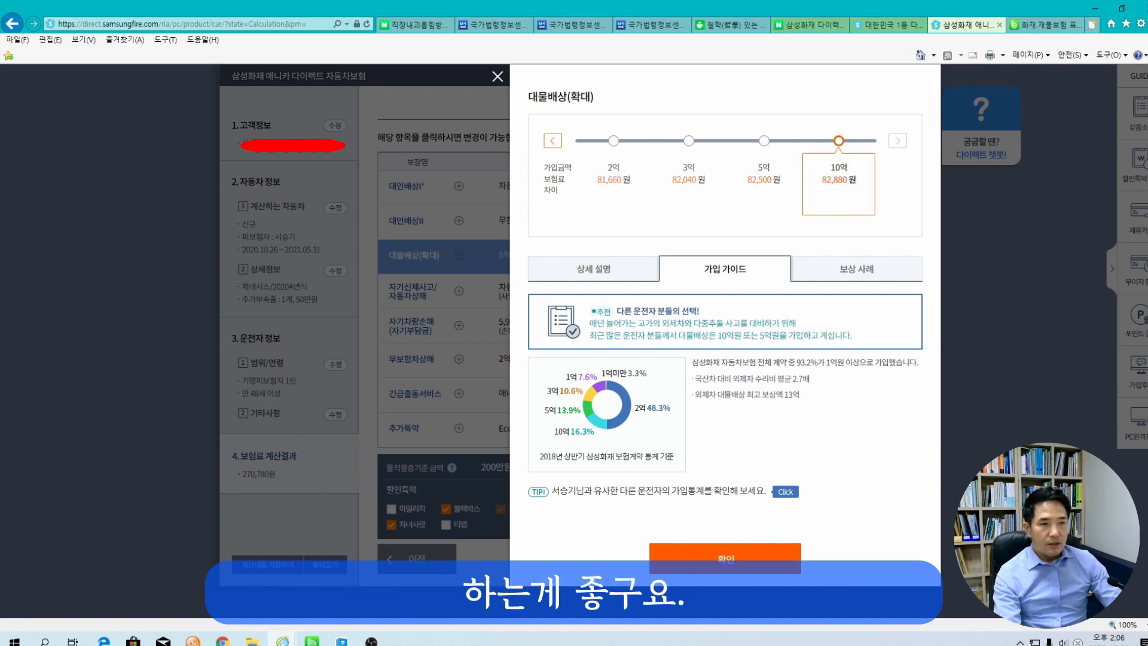
click(725, 558)
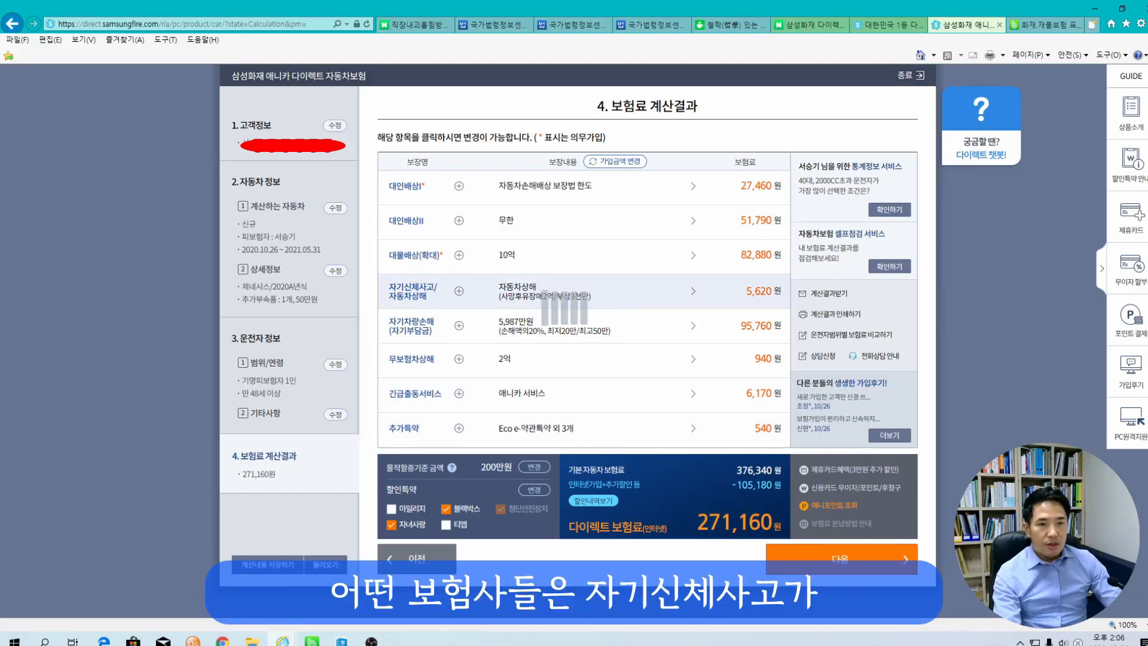
Step: Set the 자동차상해 coverage under 자기신체손해 to 사망후유장애 3억 and 부상 5천만
click(568, 291)
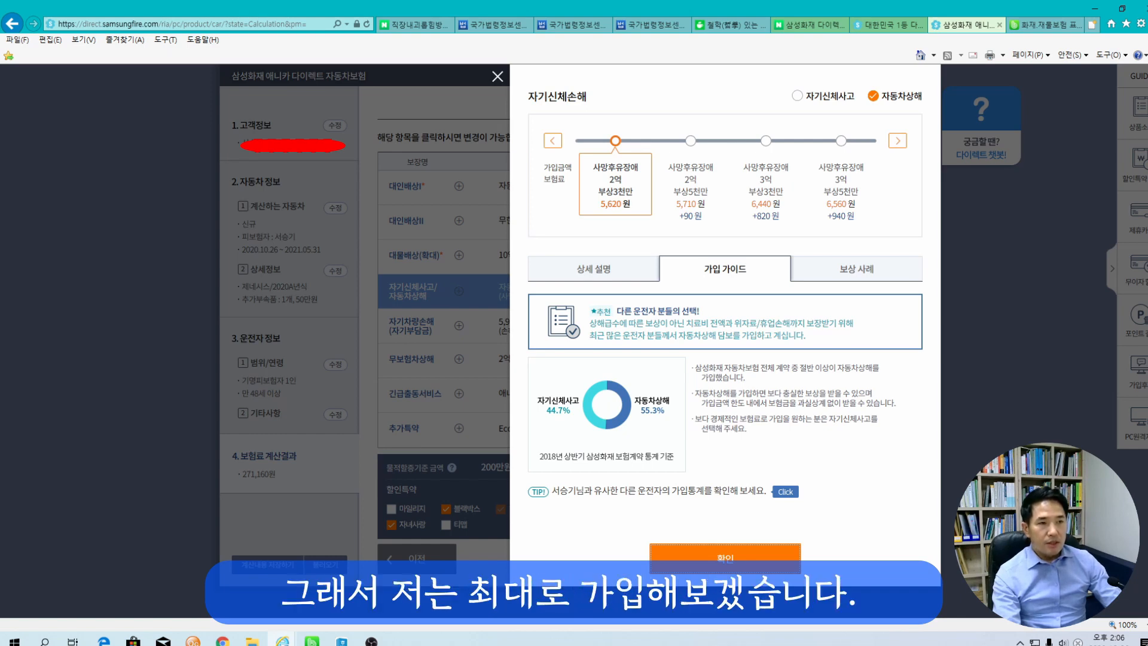
click(841, 141)
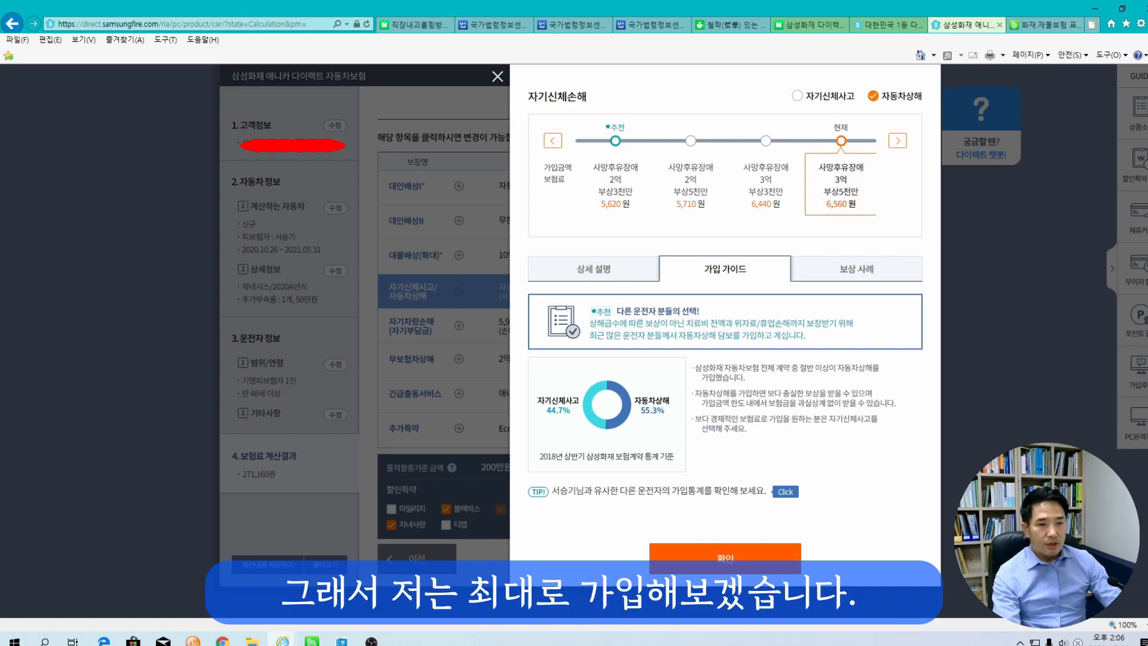
click(725, 558)
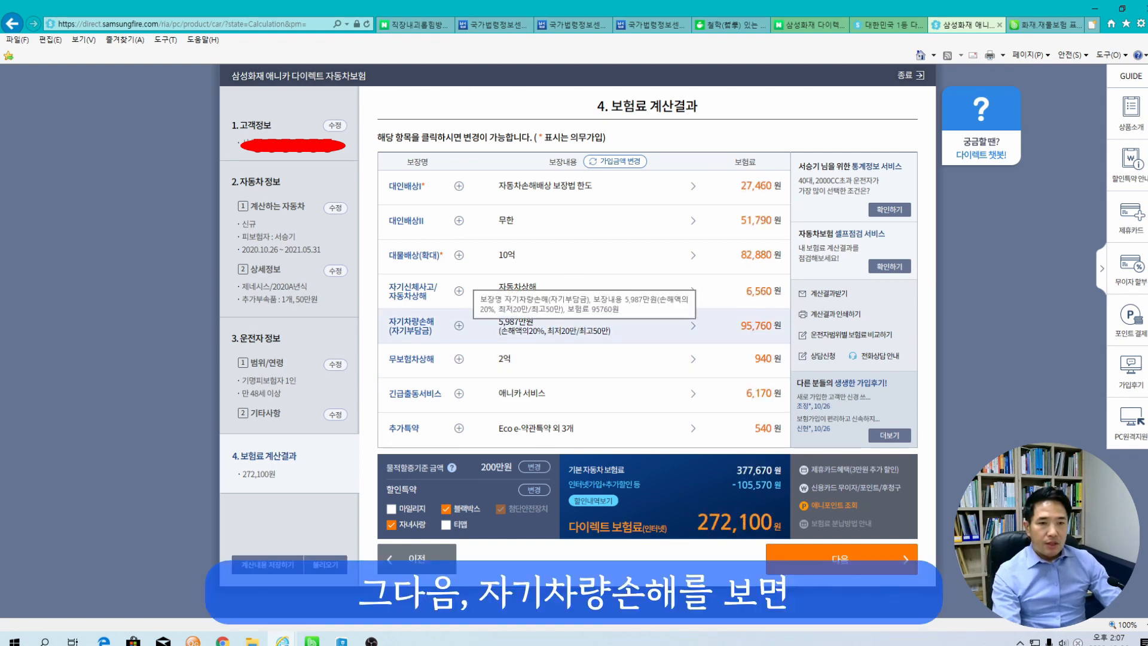
Step: Keep 자기차량손해 at 자기부담금 20% without excluding 단독사고, and set 무보험차상해 to 5억
click(584, 329)
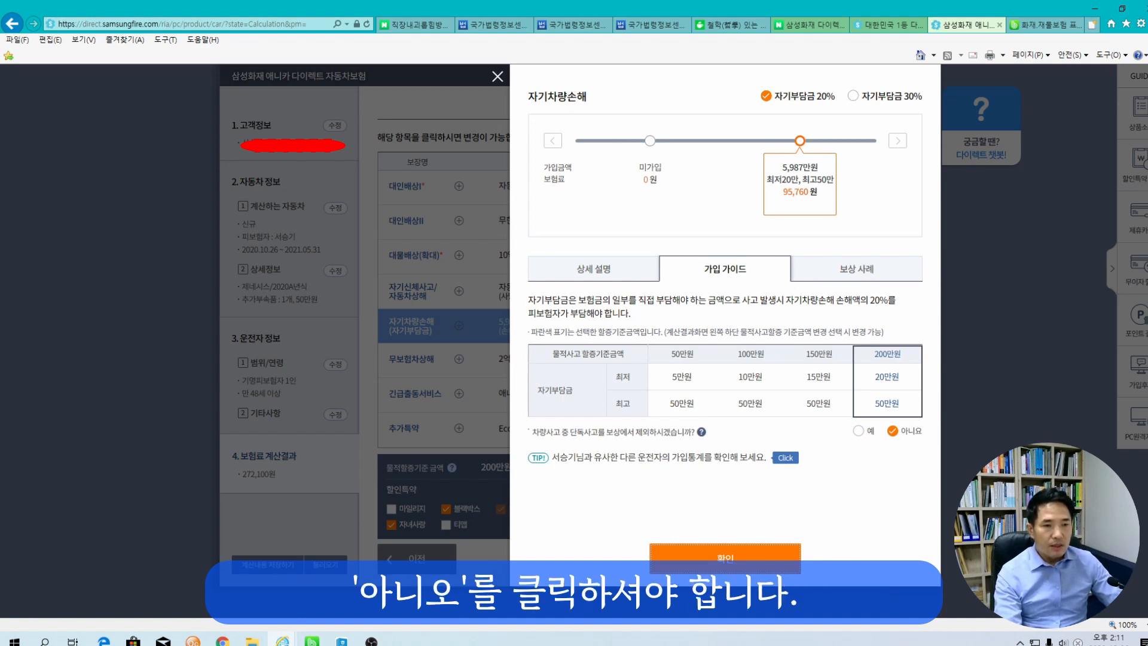
click(725, 557)
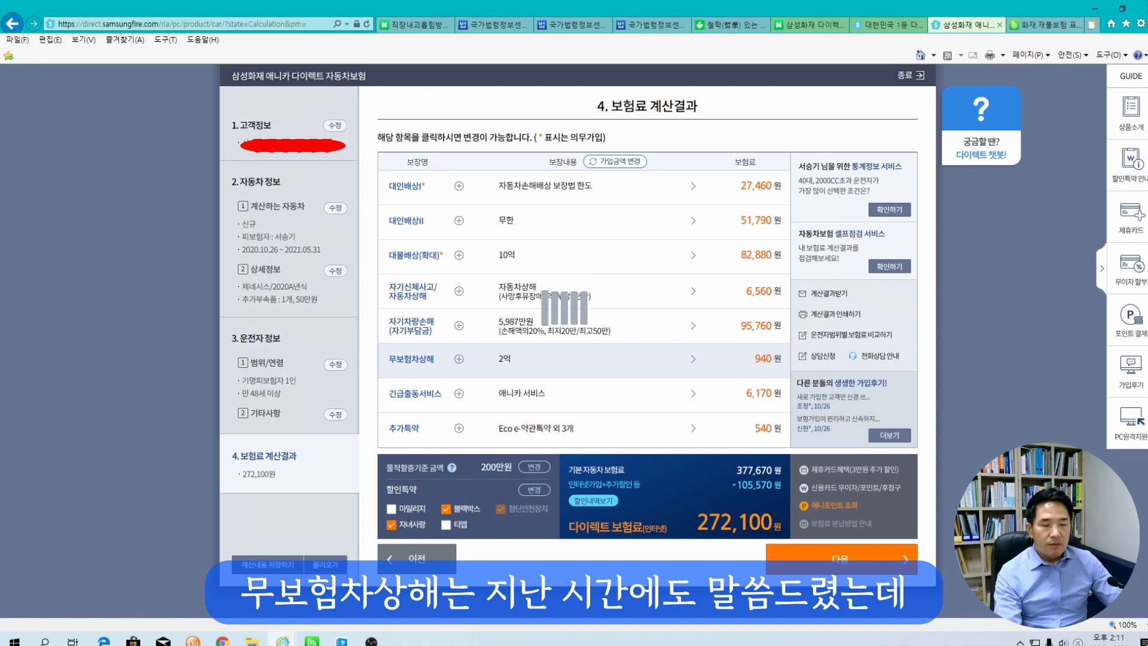
click(411, 359)
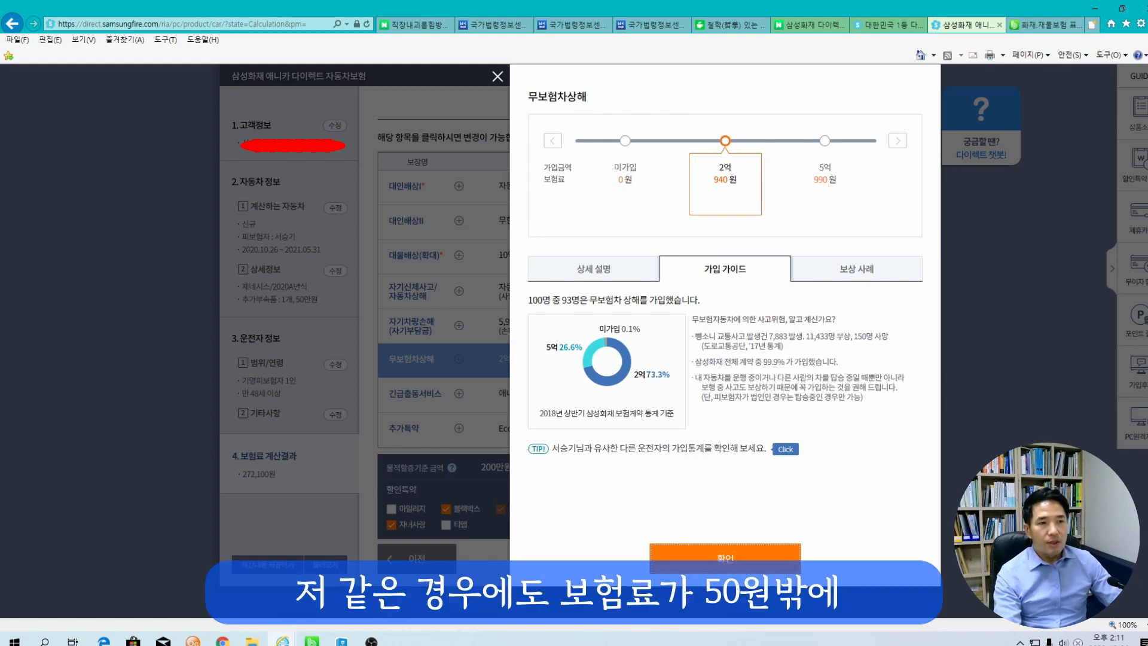
click(824, 179)
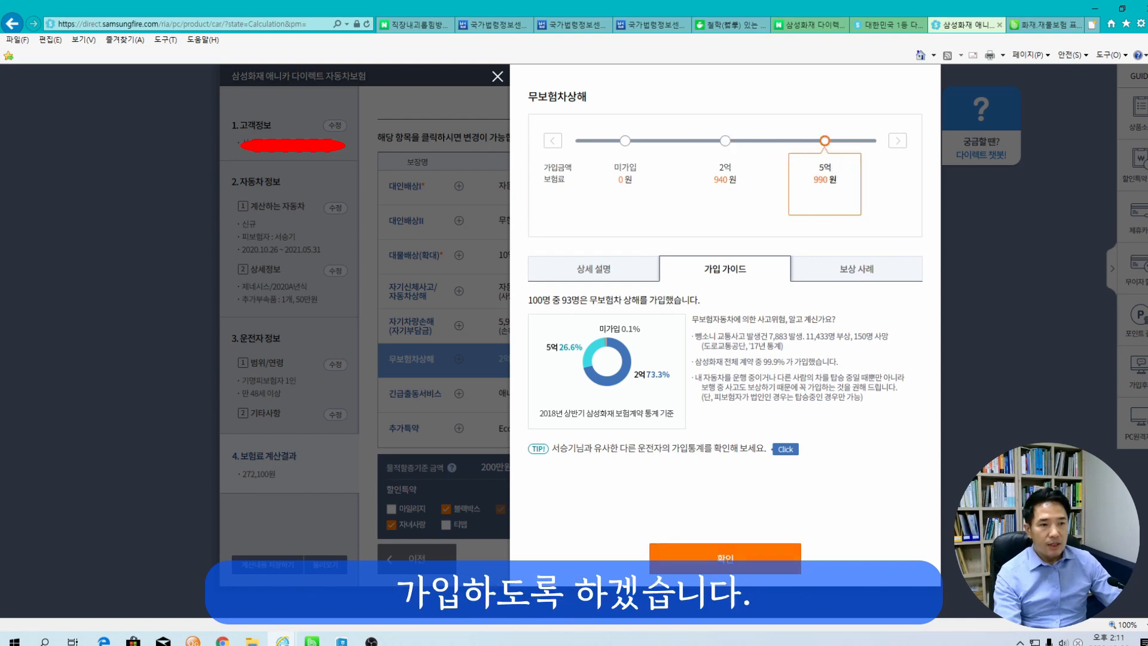
click(725, 558)
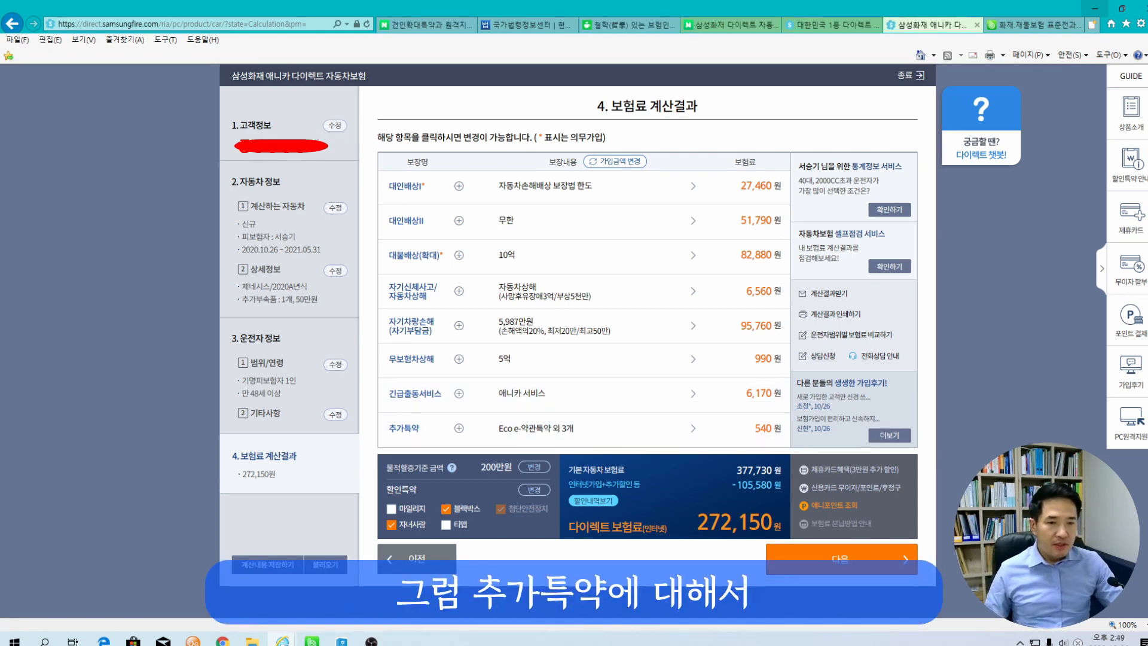
Step: Add the 다른자동차 차량손해지원II rider to the additional riders (추가특약)
click(535, 428)
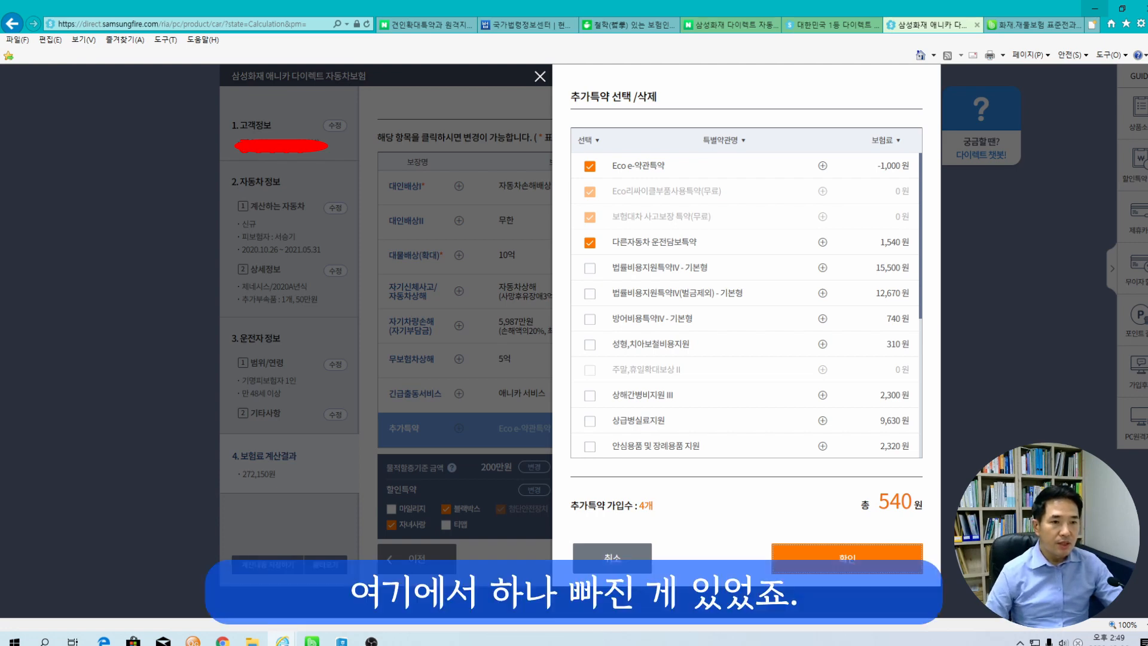
scroll(744, 299, down, 2)
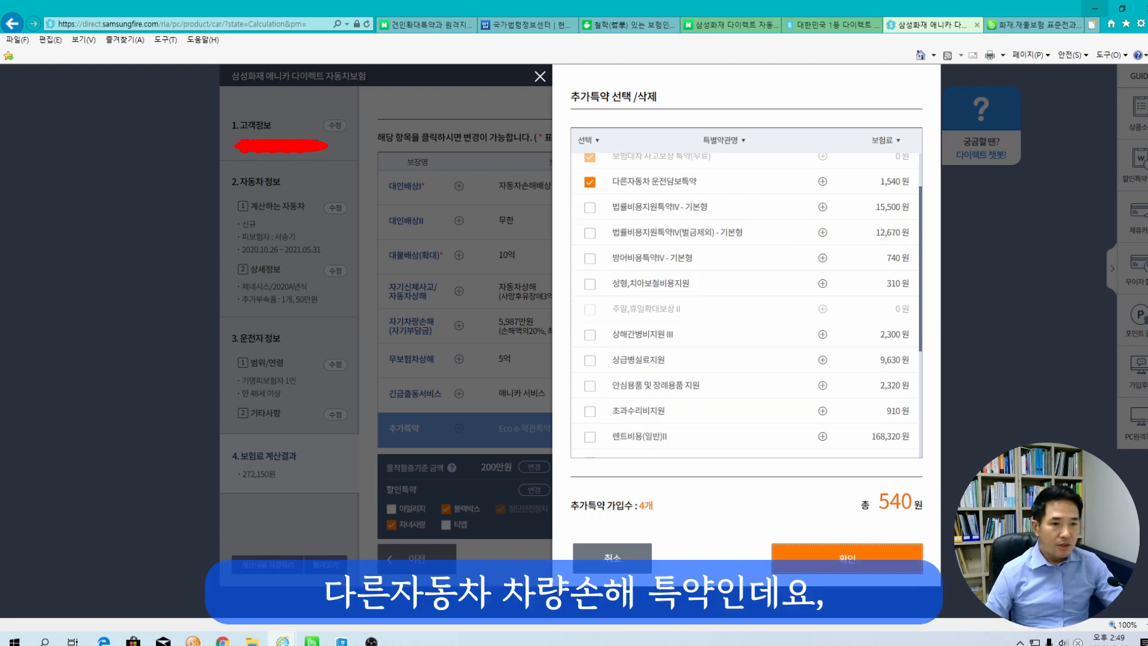
scroll(744, 305, down, 3)
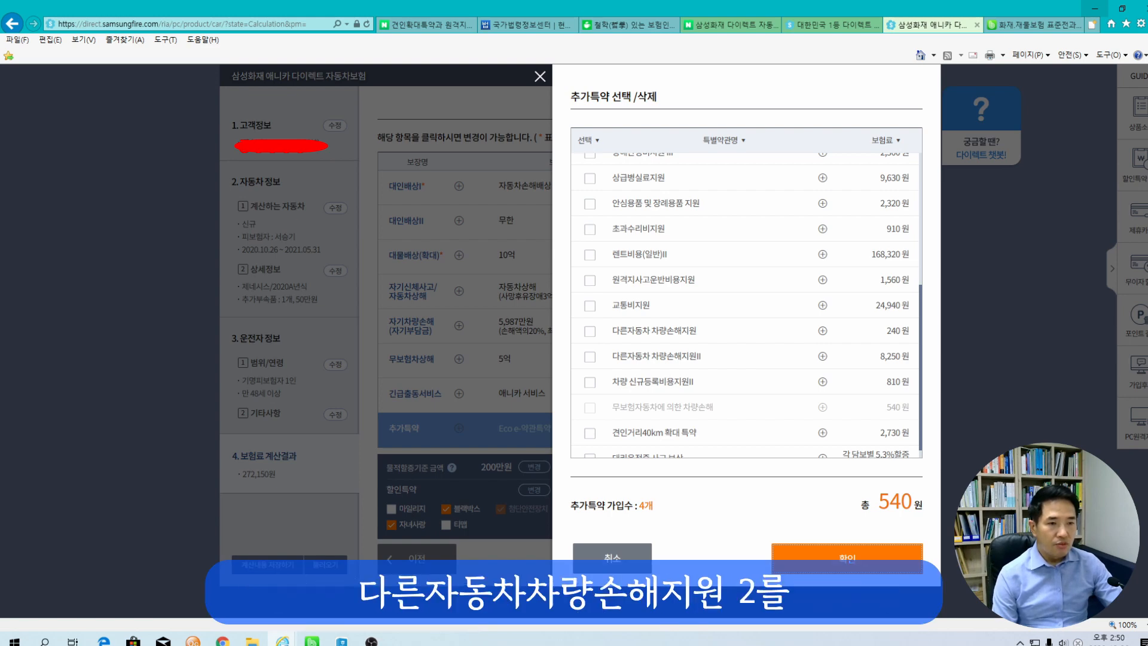
click(590, 357)
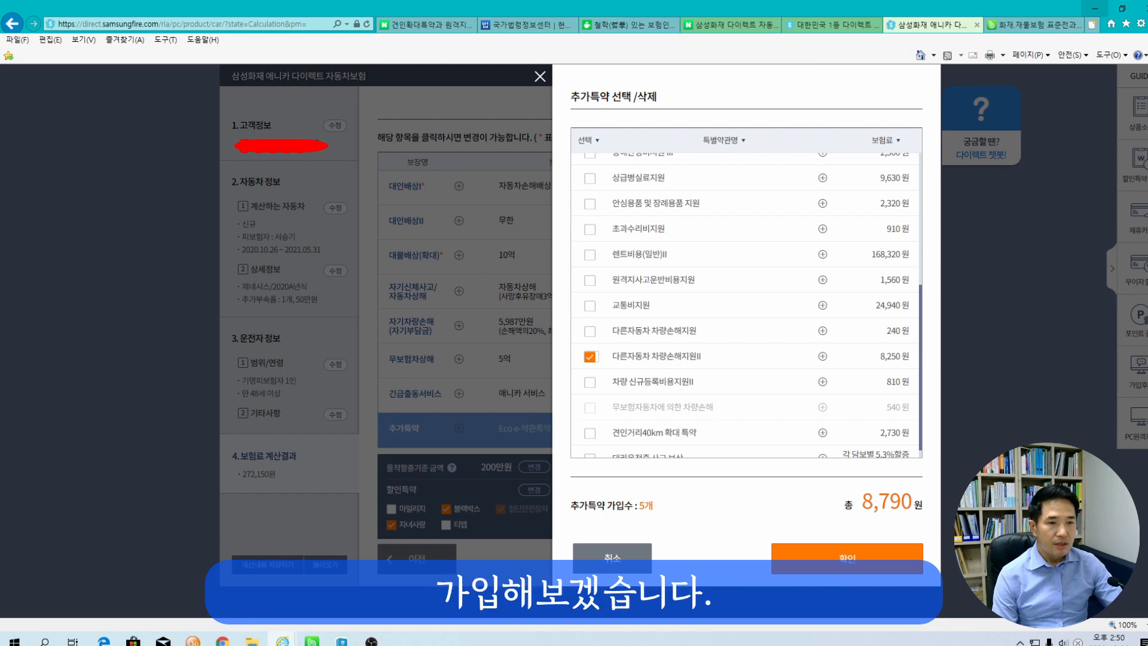
Step: Add the 성형,치아보철비용지원, 상해간병비지원 III and 상급병실료지원 riders to the additional riders
scroll(746, 305, up, 4)
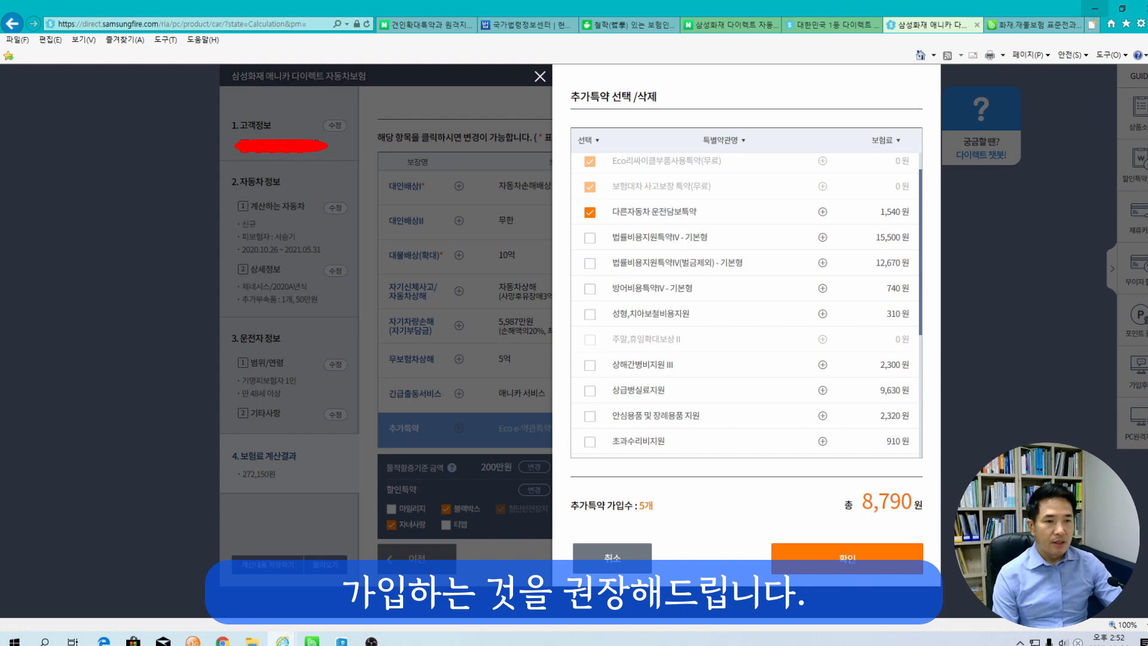
scroll(746, 305, down, 1)
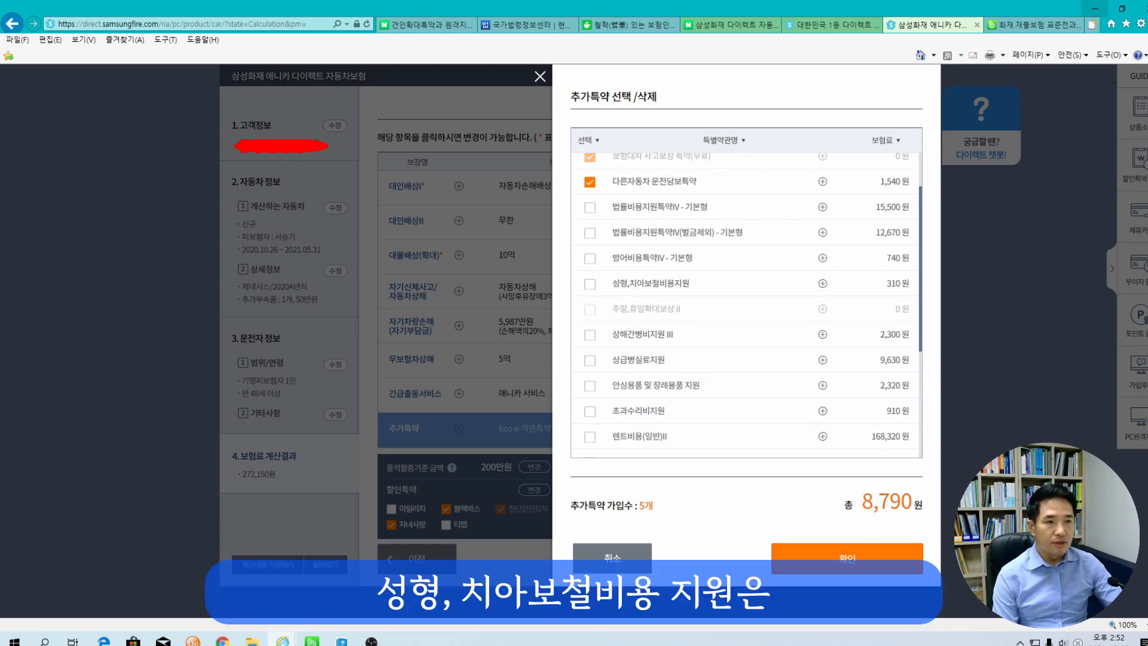
click(590, 284)
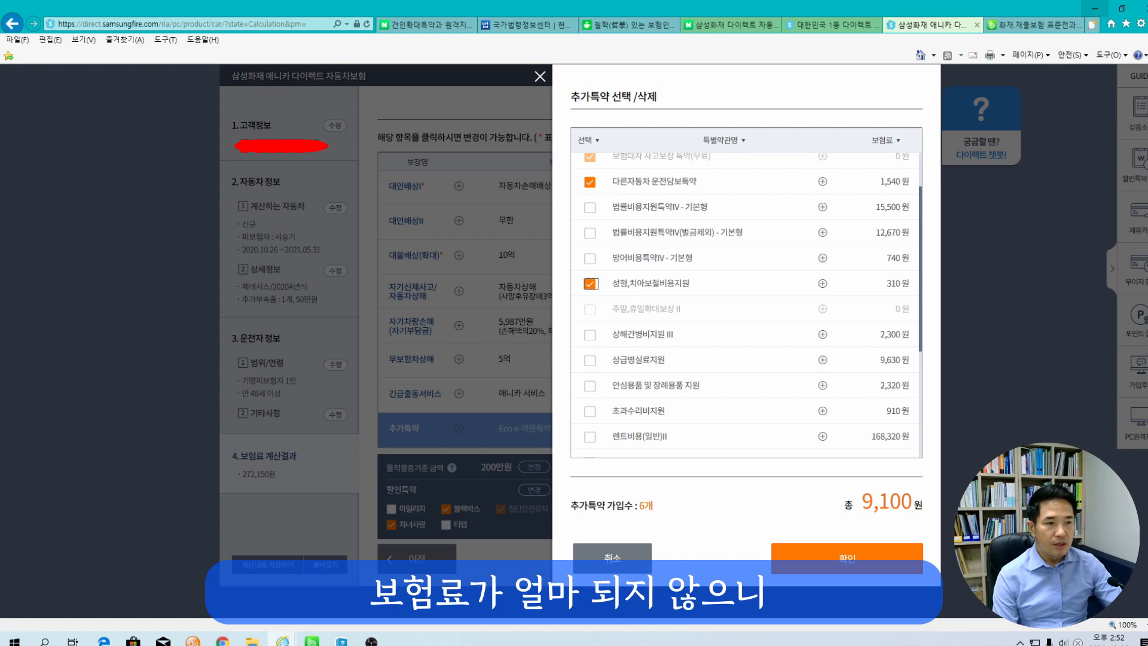
click(590, 335)
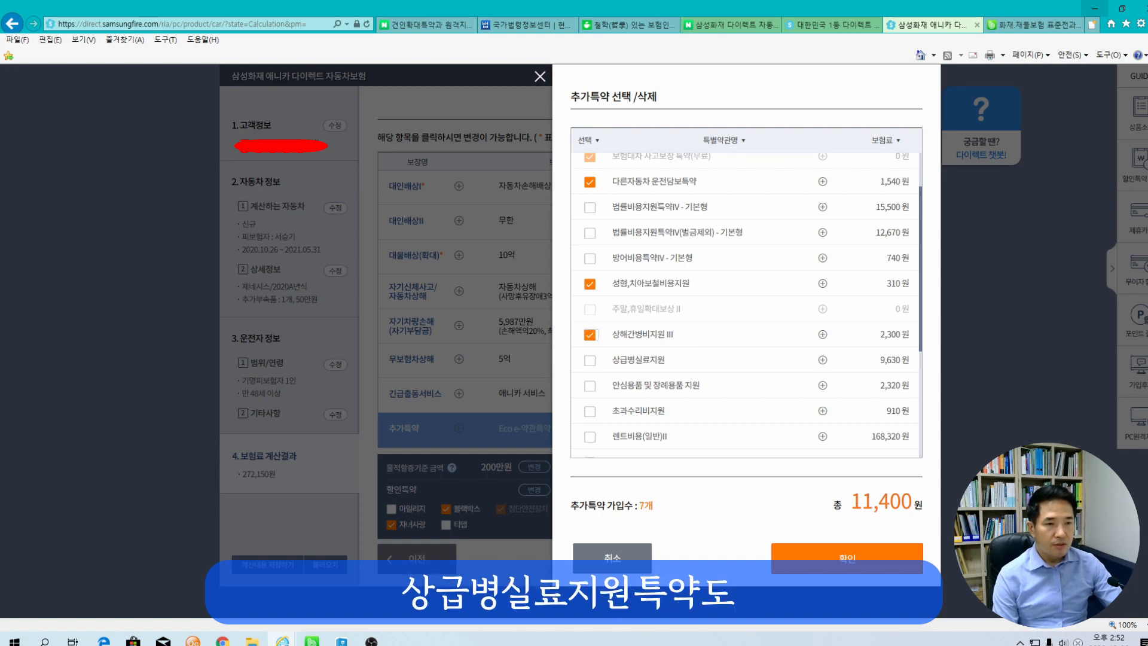
click(590, 359)
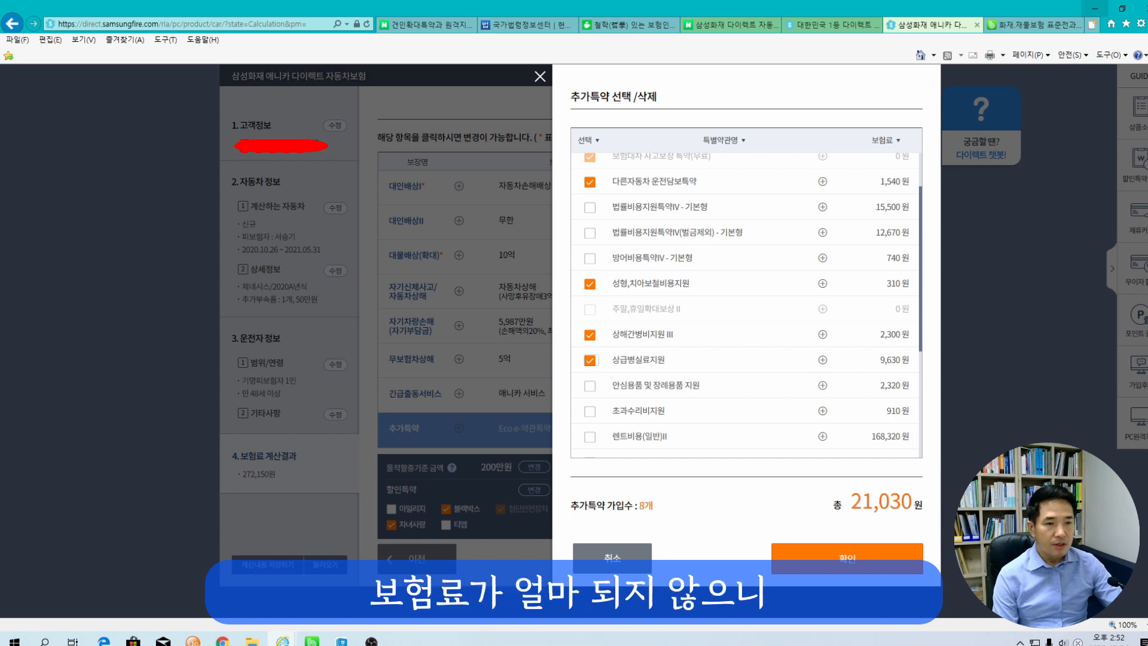
Step: Add the 견인거리40km 확대 특약 rider to the additional riders
scroll(590, 359, down, 1)
scroll(590, 360, down, 2)
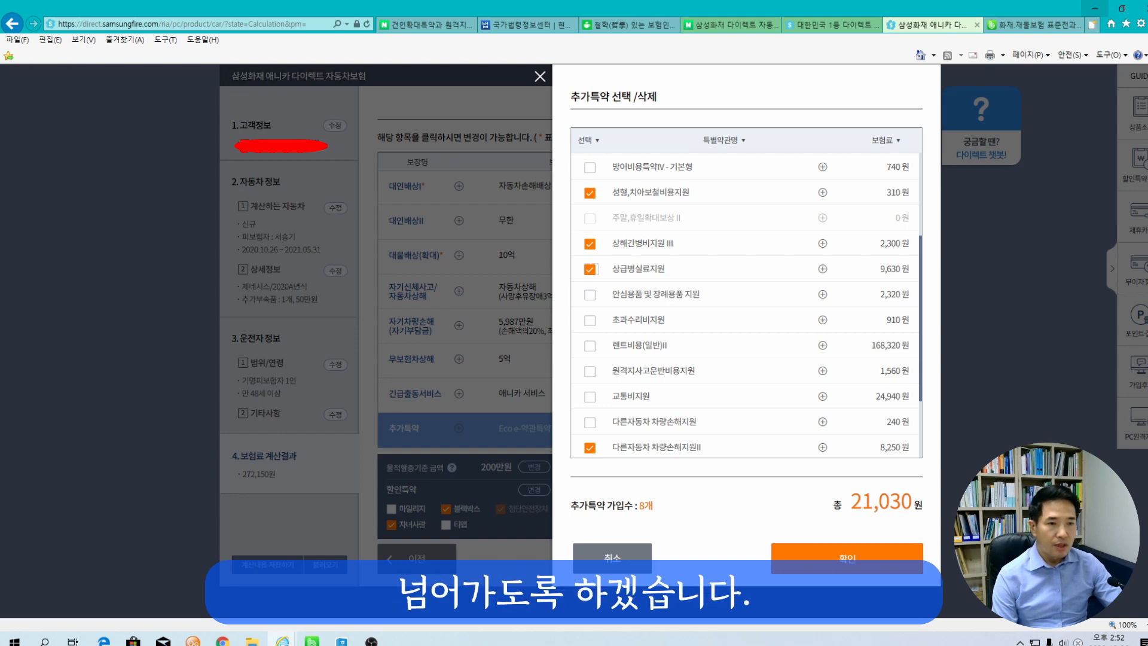
scroll(752, 305, down, 1)
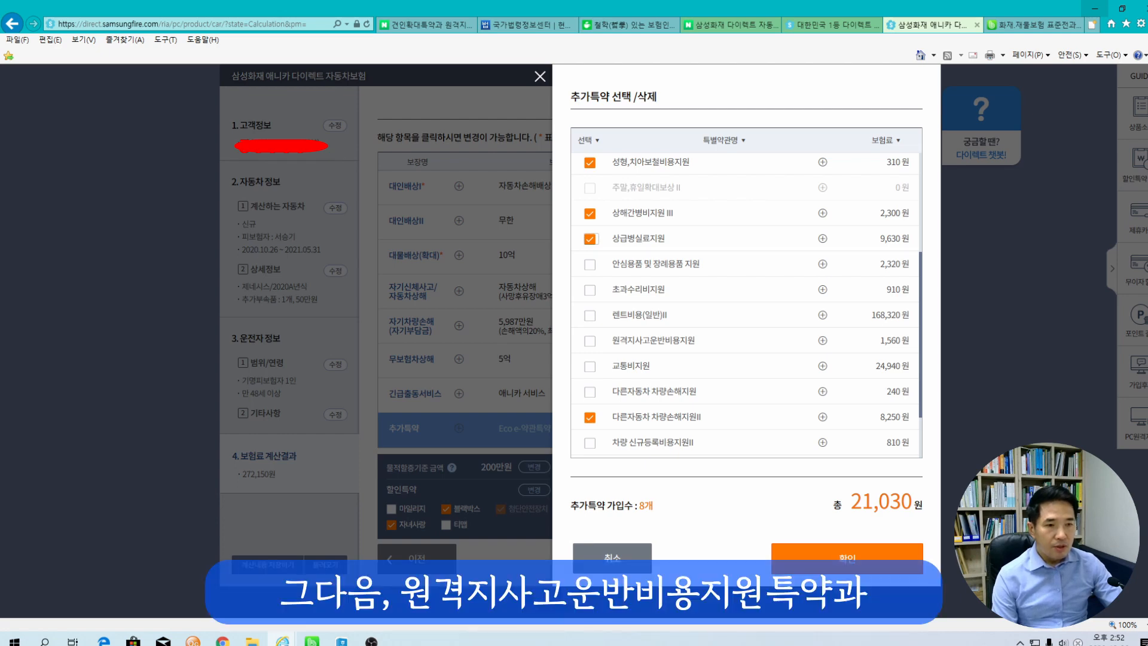
scroll(751, 304, down, 2)
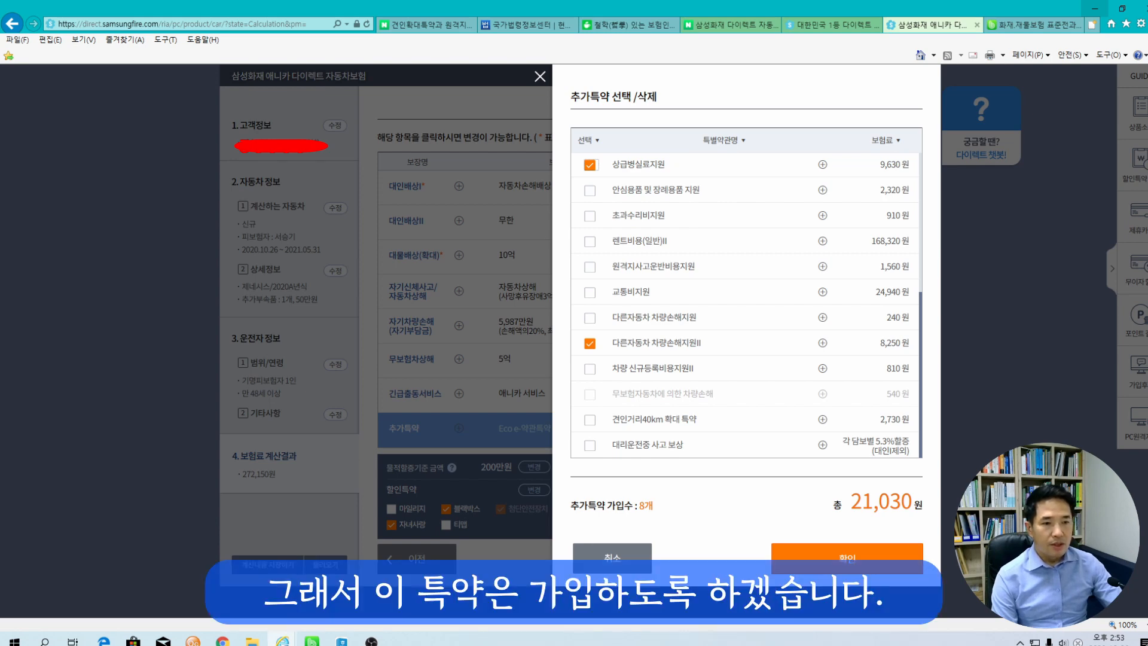
click(590, 419)
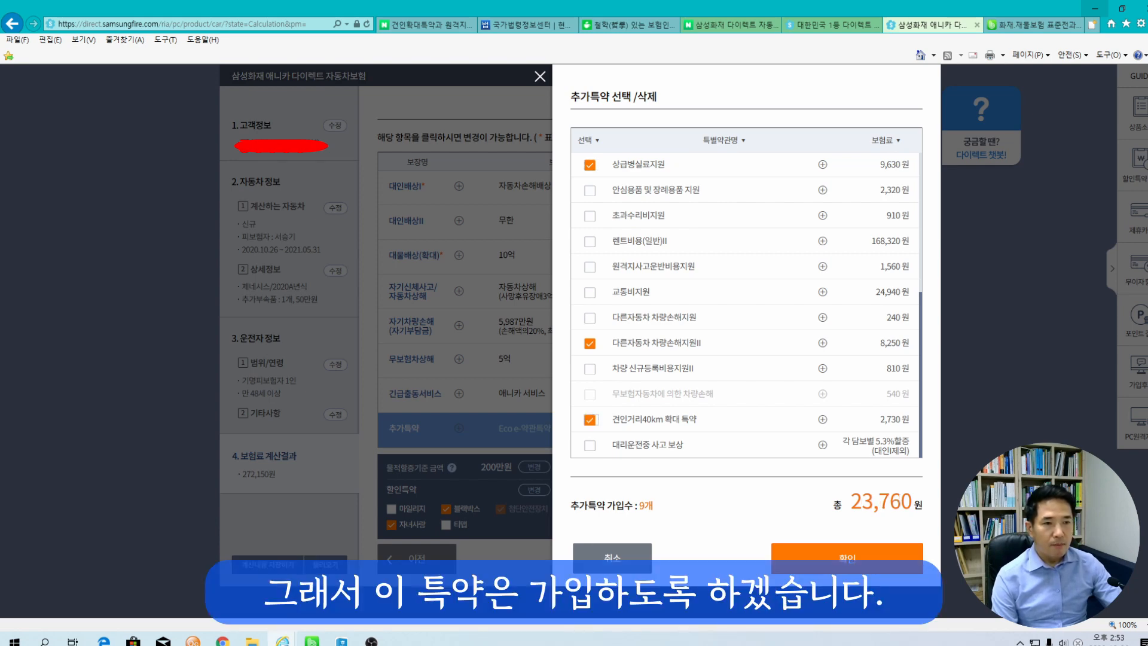
Step: Add the 대리운전중 사고 보상 rider and apply the additional rider selection to the premium calculation
scroll(590, 420, up, 3)
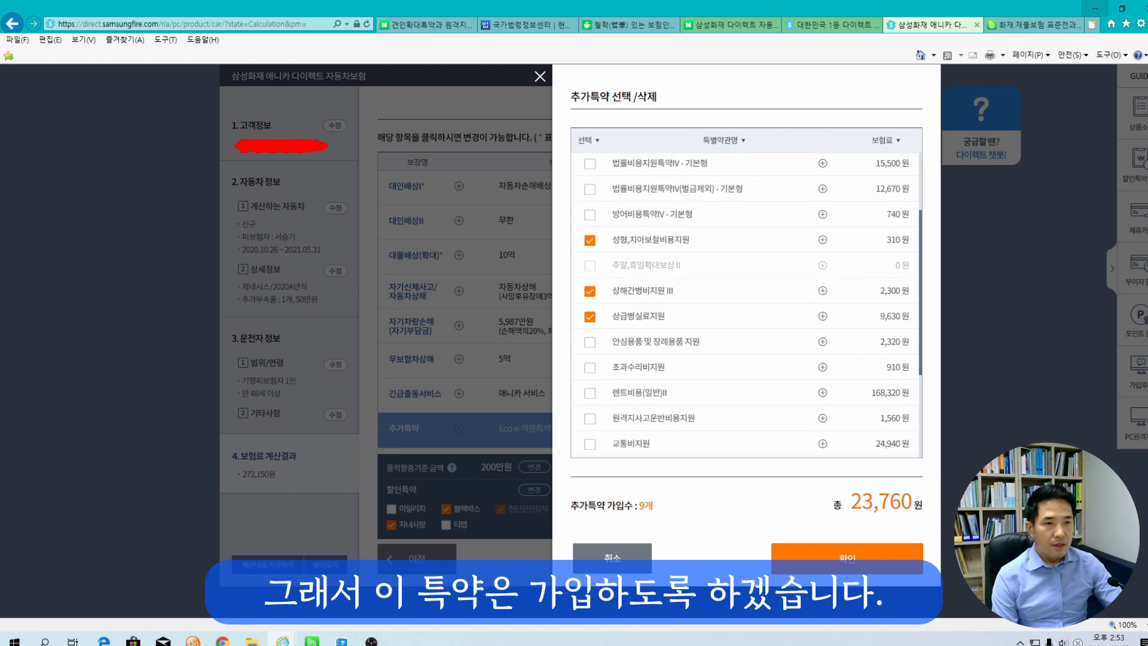
scroll(746, 305, up, 1)
scroll(746, 305, down, 2)
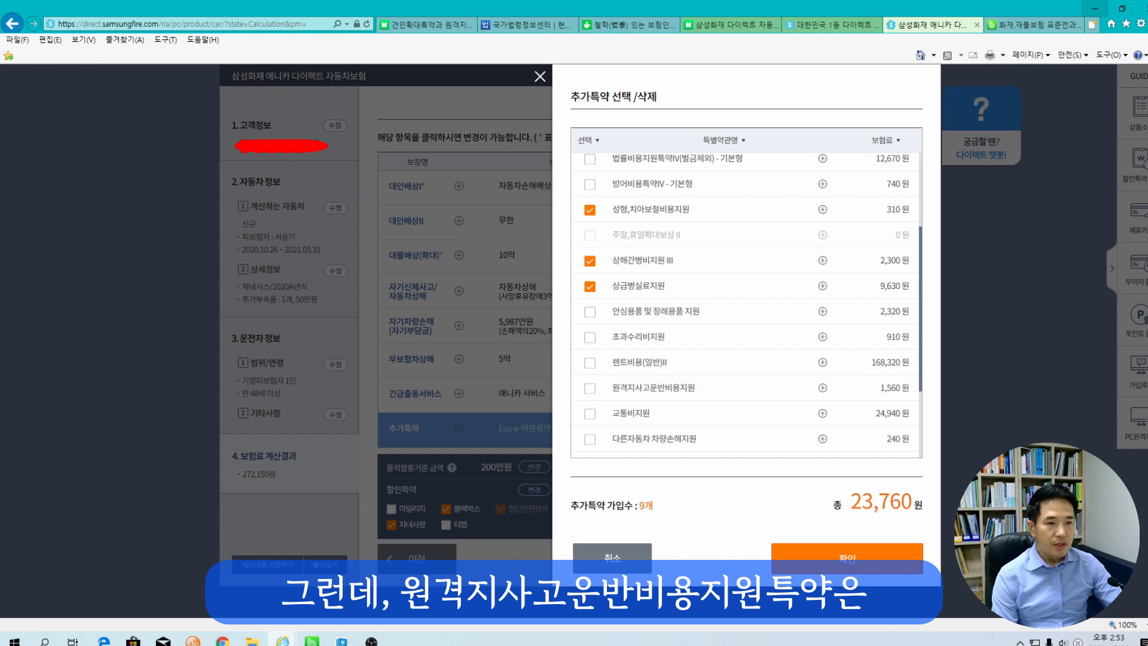
scroll(746, 305, down, 4)
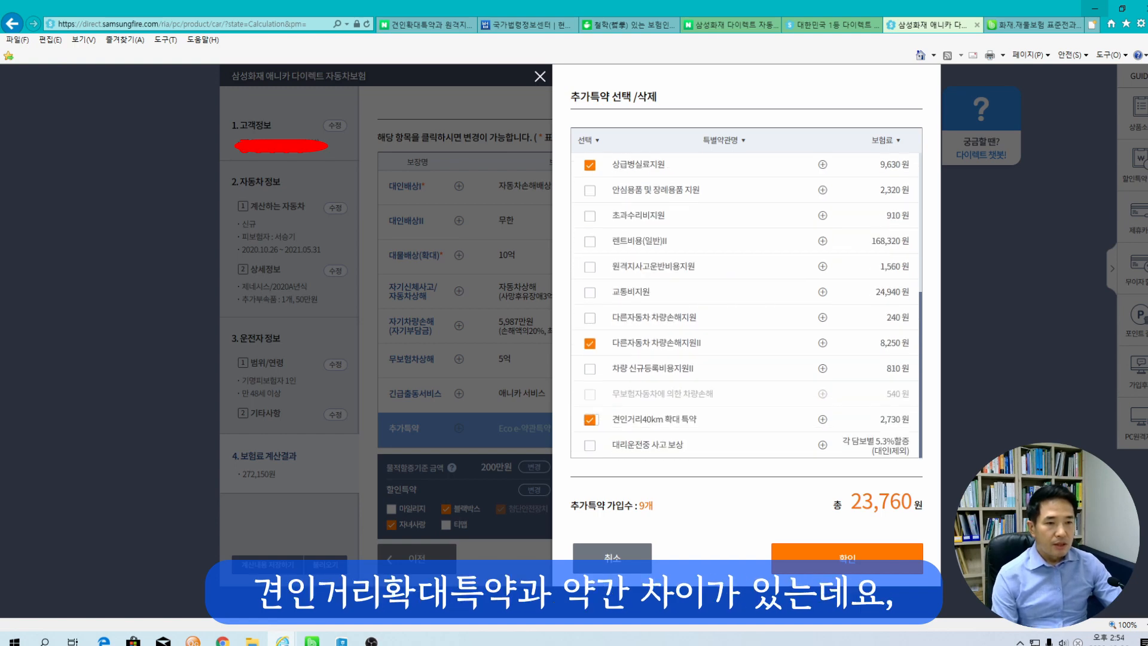
scroll(746, 305, up, 3)
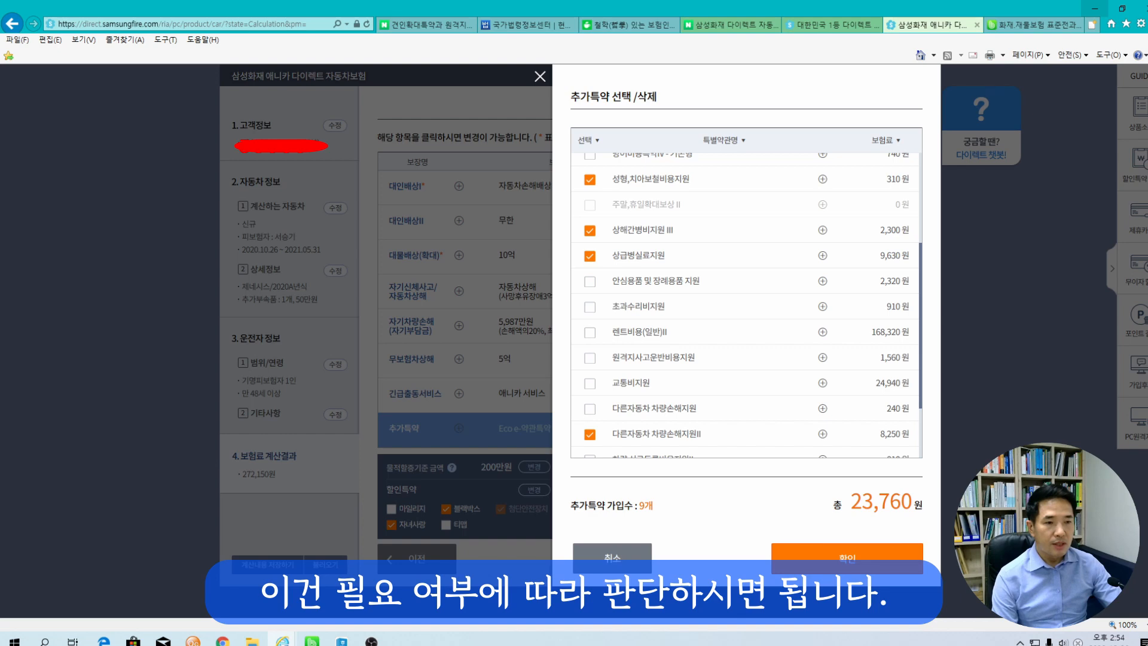
scroll(746, 305, down, 3)
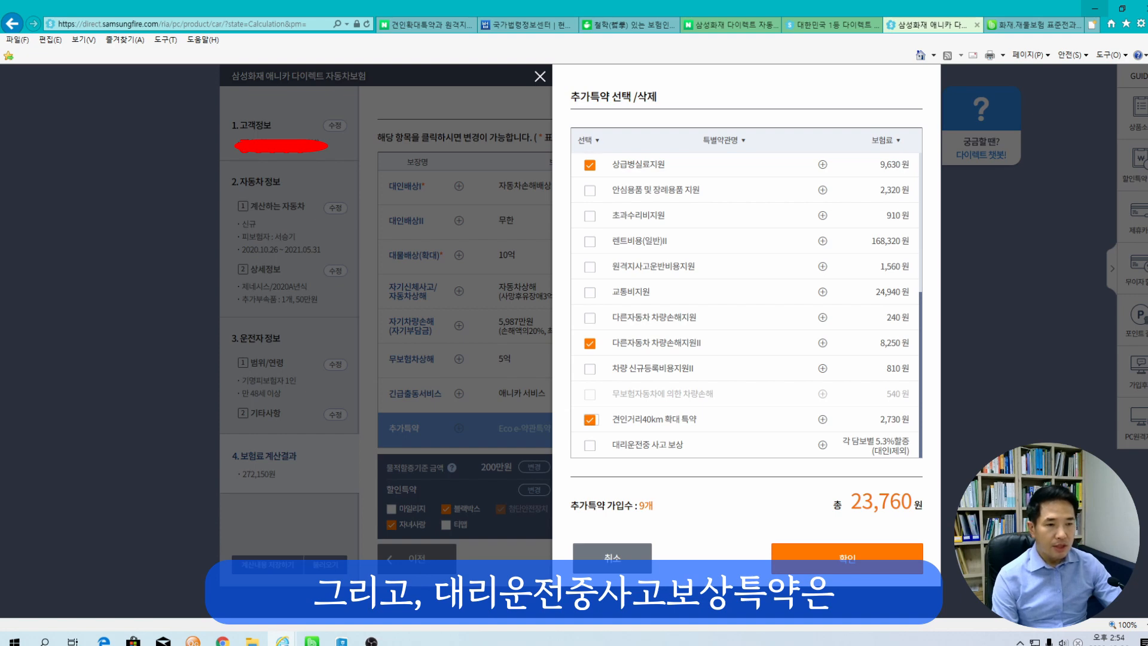
click(589, 446)
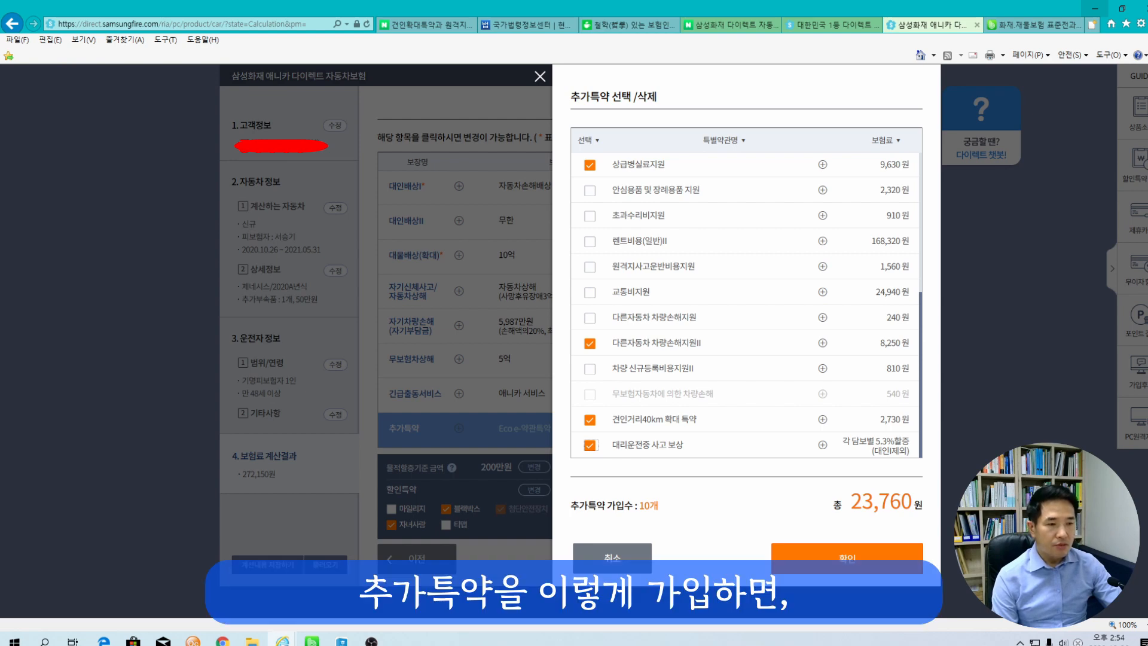
click(847, 557)
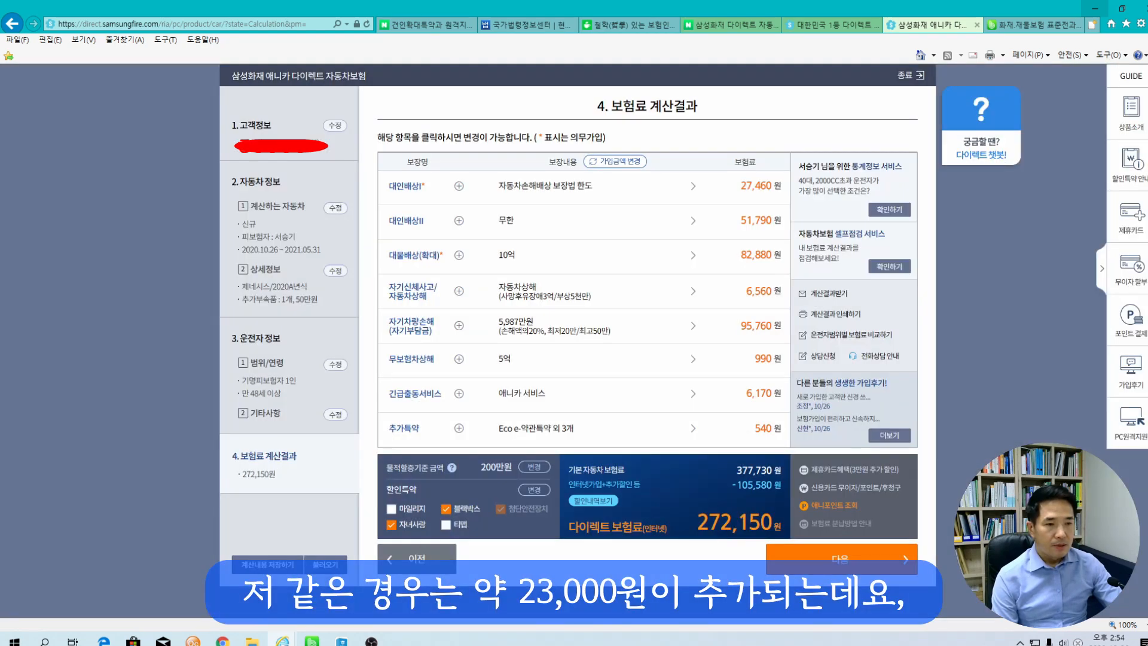